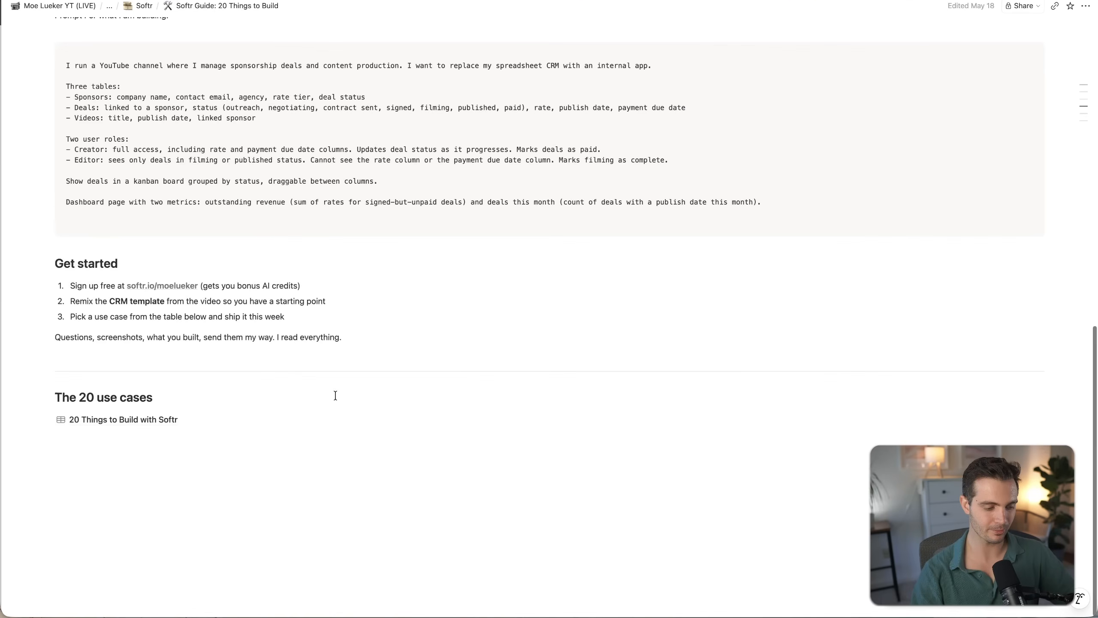
- Copy the sponsorship CRM prompt from the guide and paste it into Softr's app description box
scroll(1025, 275, up, 6)
scroll(1025, 275, down, 2)
click(1024, 271)
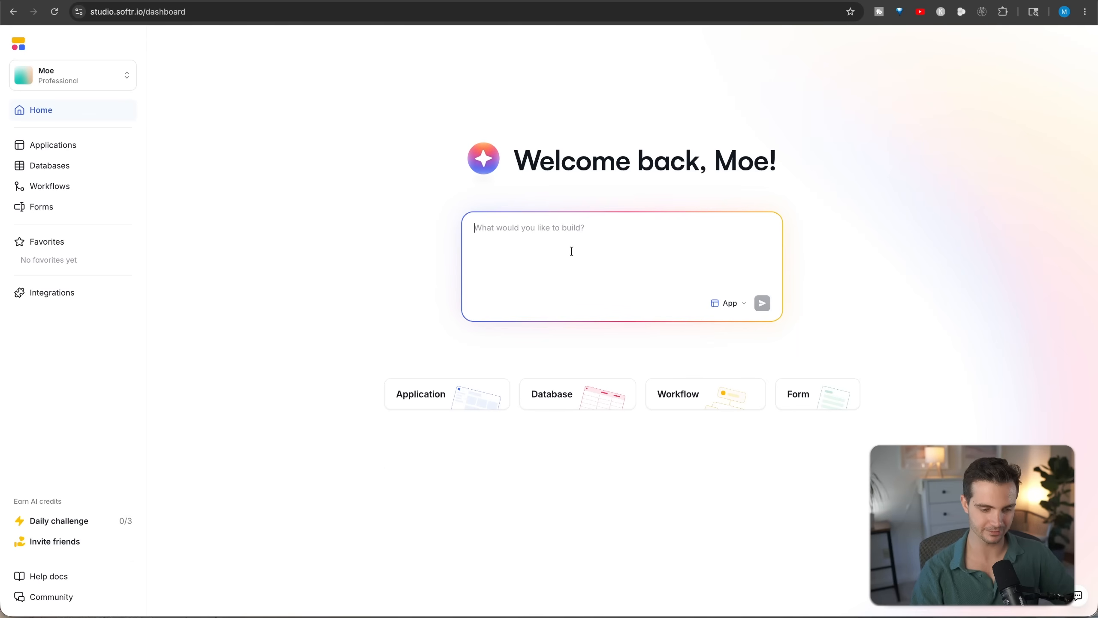
key(super+v)
scroll(571, 260, up, 10)
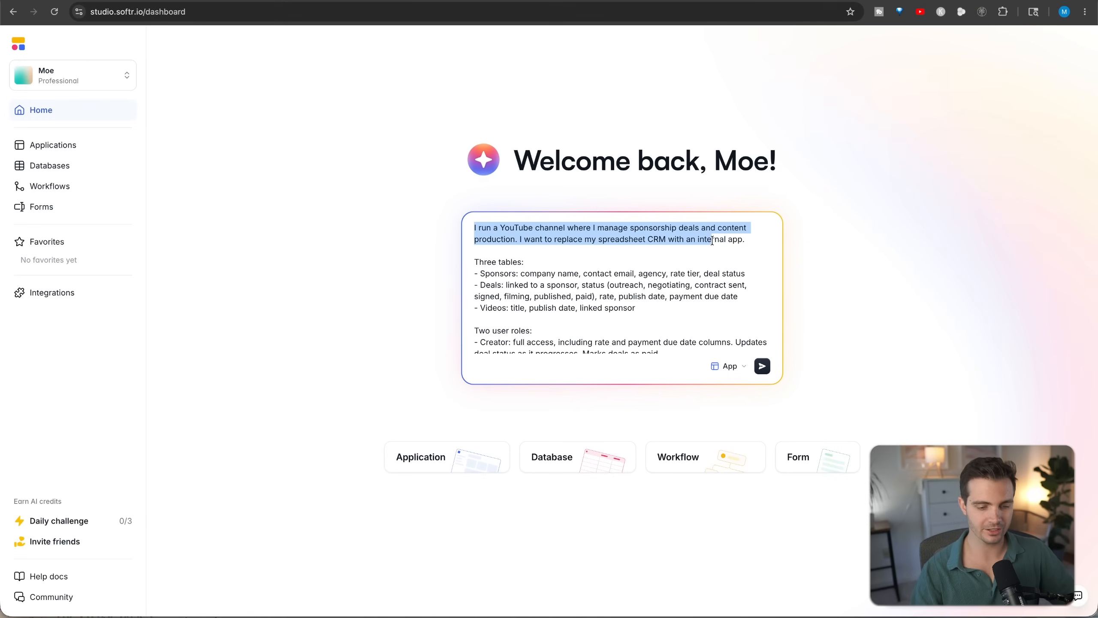
- Review the pasted prompt's introduction, three tables, two user roles, kanban board and dashboard requirements
drag(712, 240, 750, 239)
scroll(602, 290, down, 1)
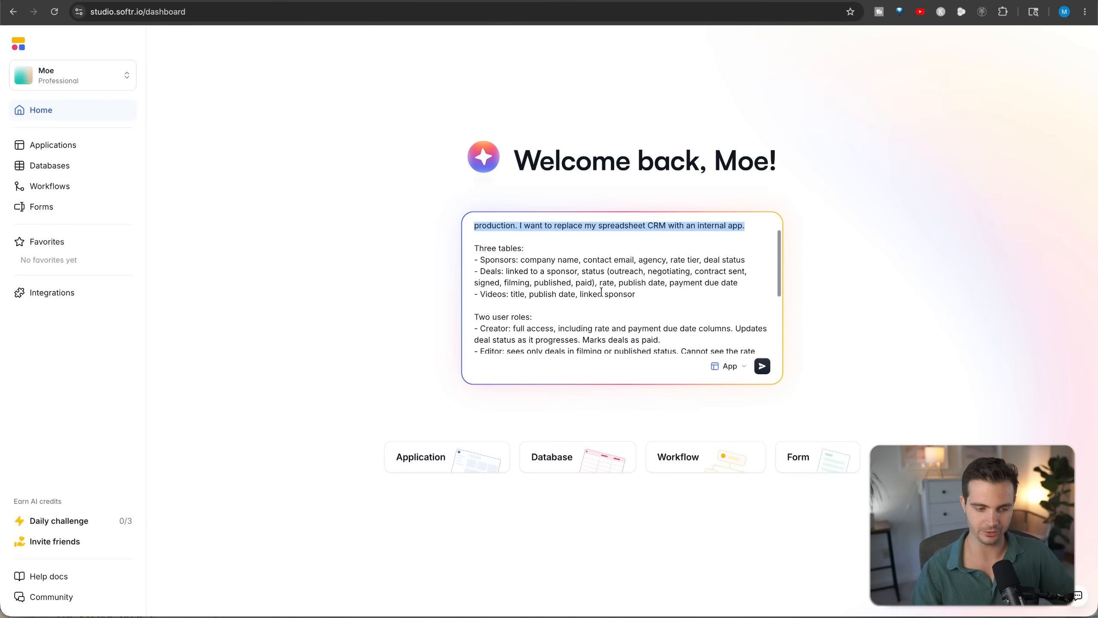
drag(473, 224, 772, 295)
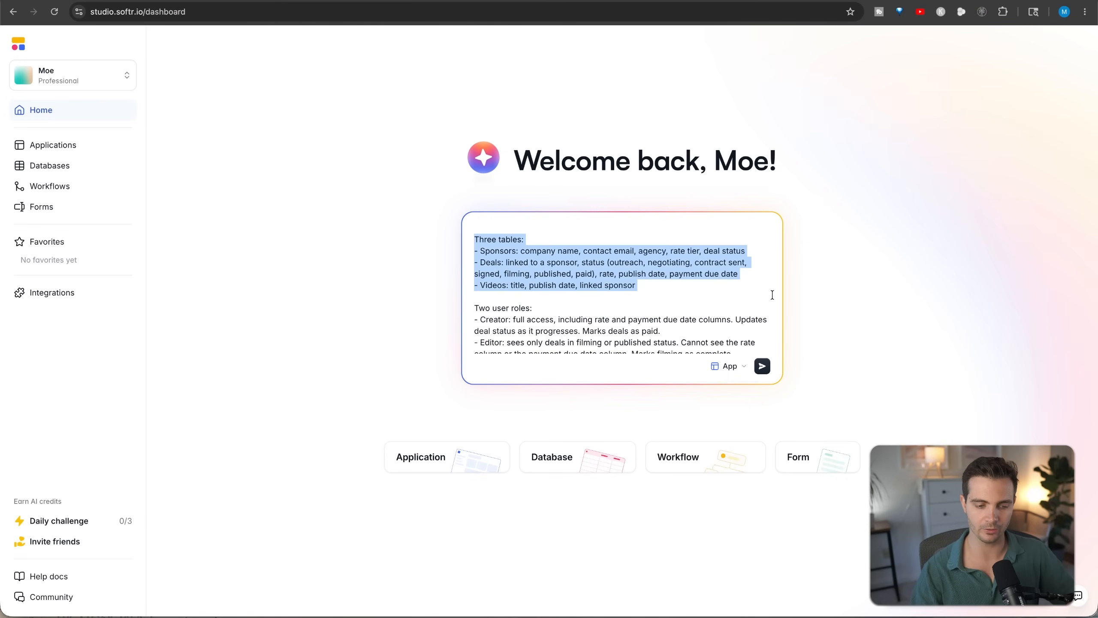
scroll(716, 289, down, 2)
drag(470, 243, 756, 301)
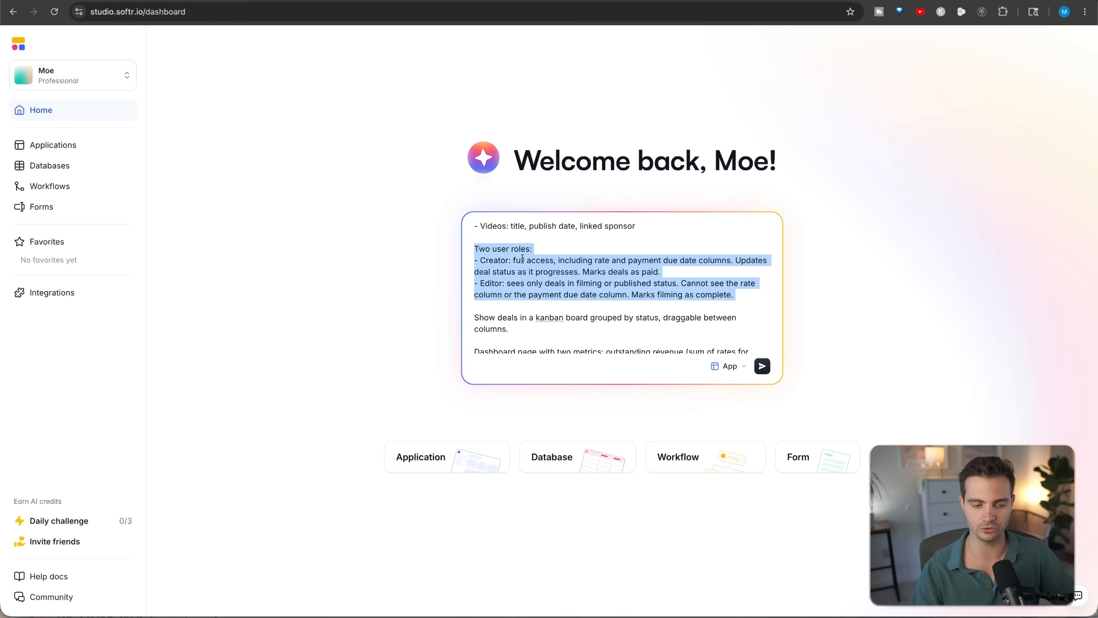
scroll(586, 302, down, 2)
drag(473, 277, 587, 303)
click(549, 280)
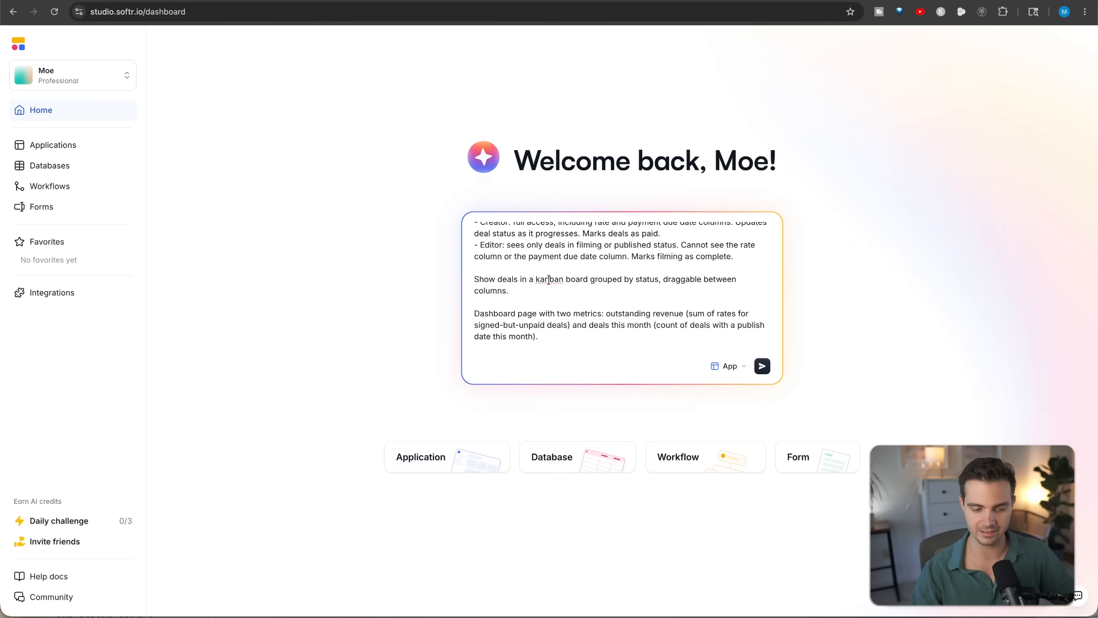
triple_click(471, 316)
click(596, 337)
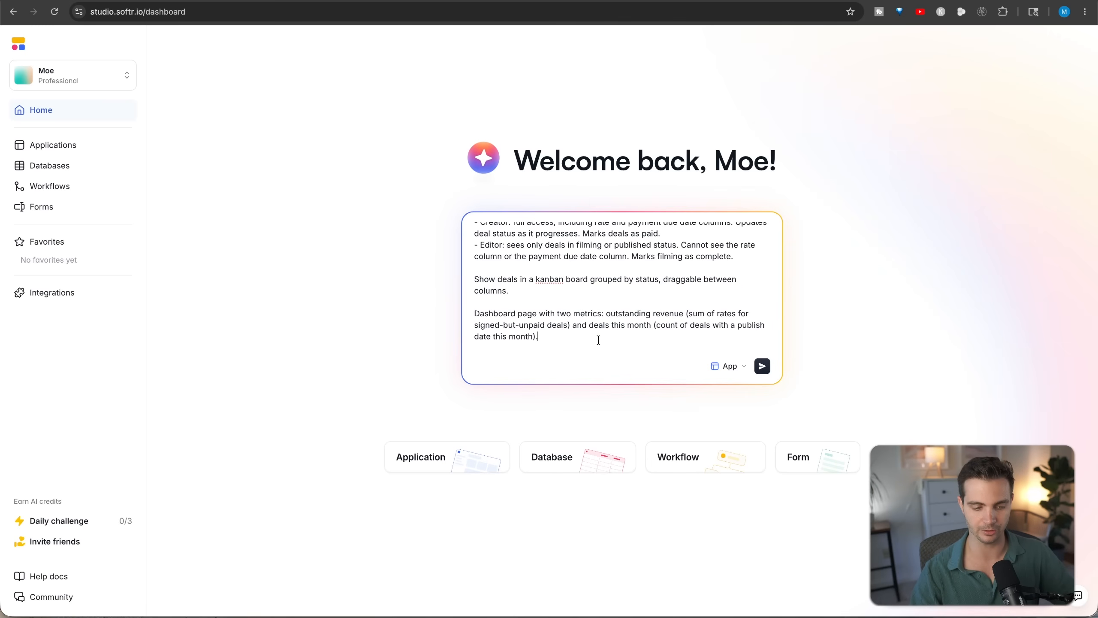
- Submit the sponsorship CRM prompt with App as the build type
click(730, 366)
click(746, 416)
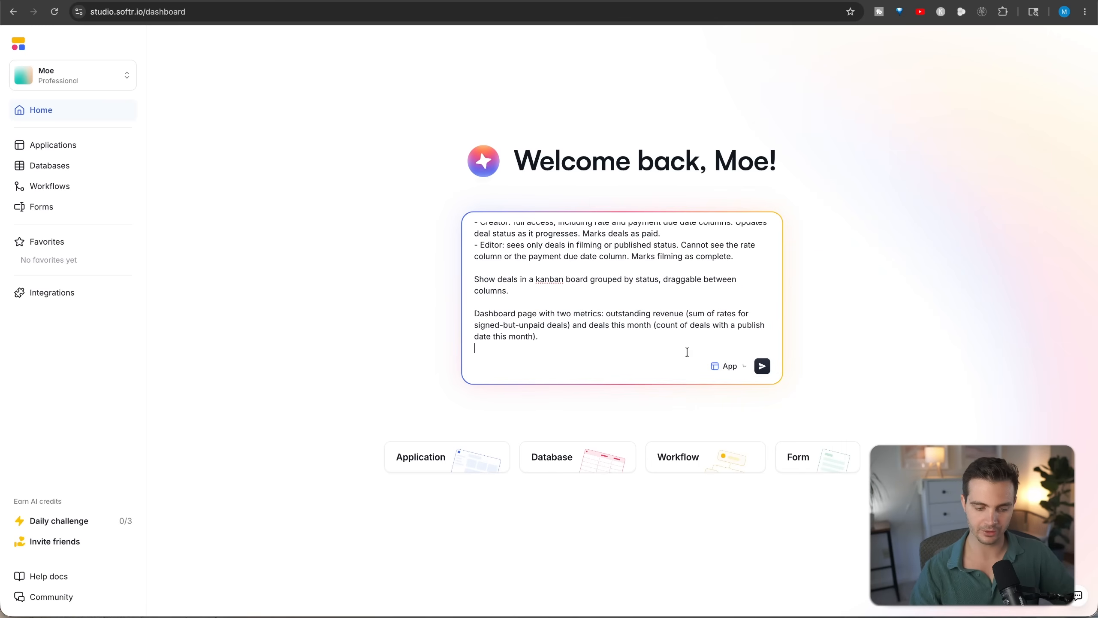
click(762, 366)
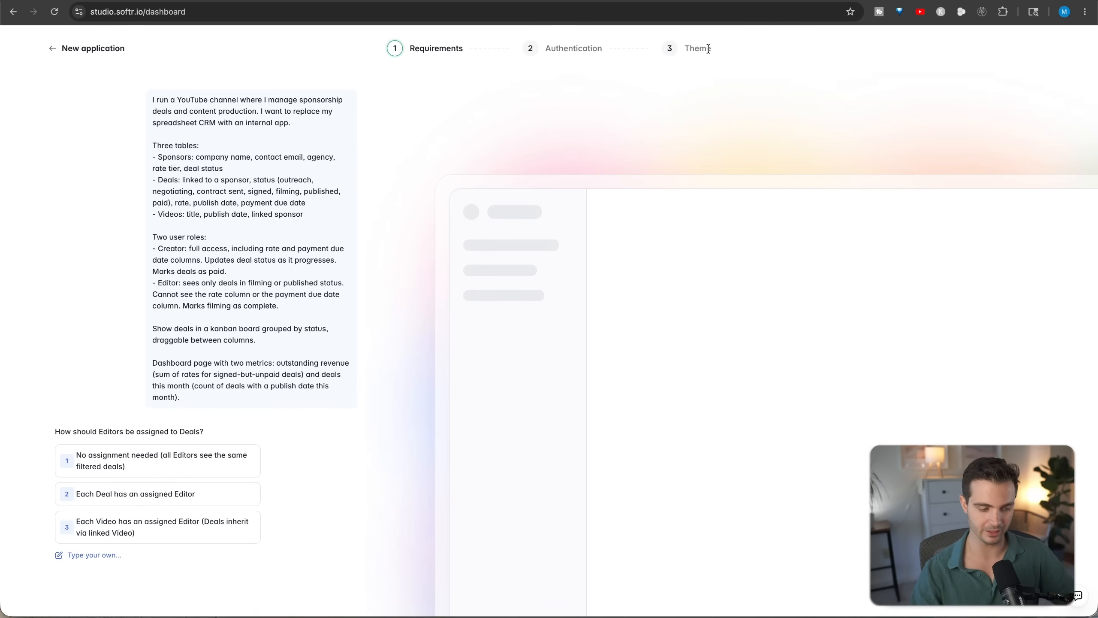
- Answer the requirements questions: each Video has an assigned Editor, Creators get full create/edit/delete, and Sponsors have a single contact email
drag(36, 431, 270, 436)
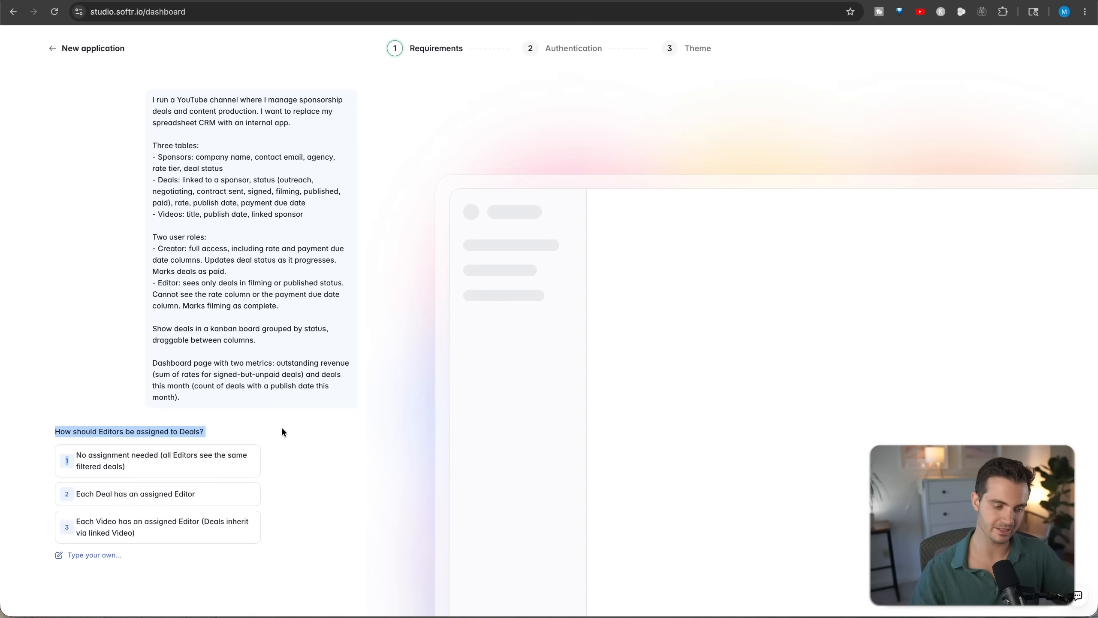
click(191, 535)
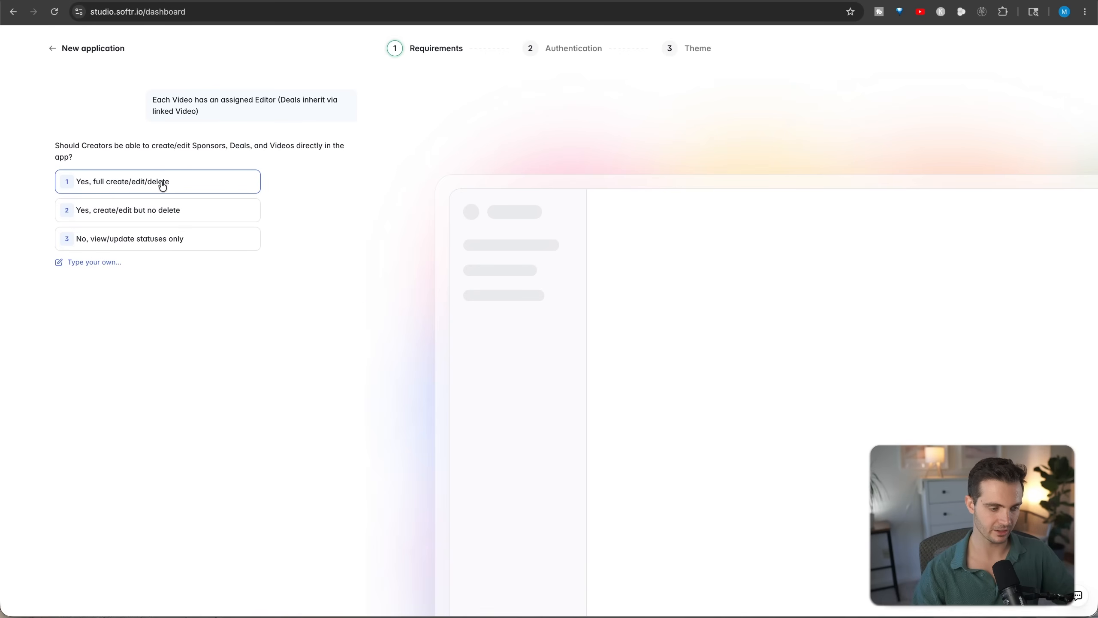
click(163, 186)
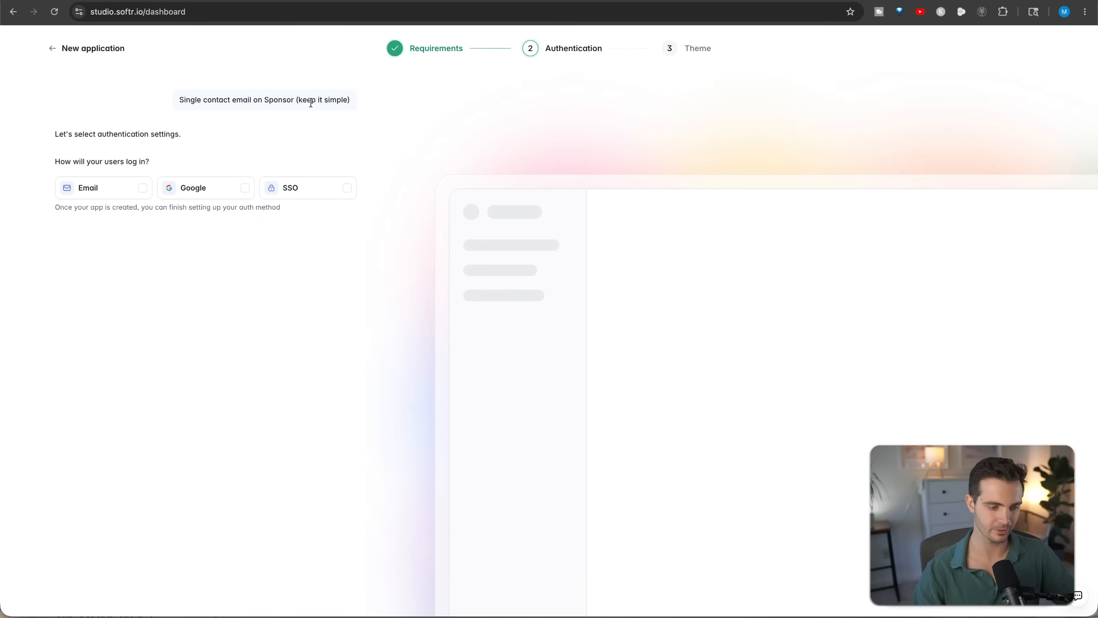
drag(265, 100, 370, 99)
click(369, 102)
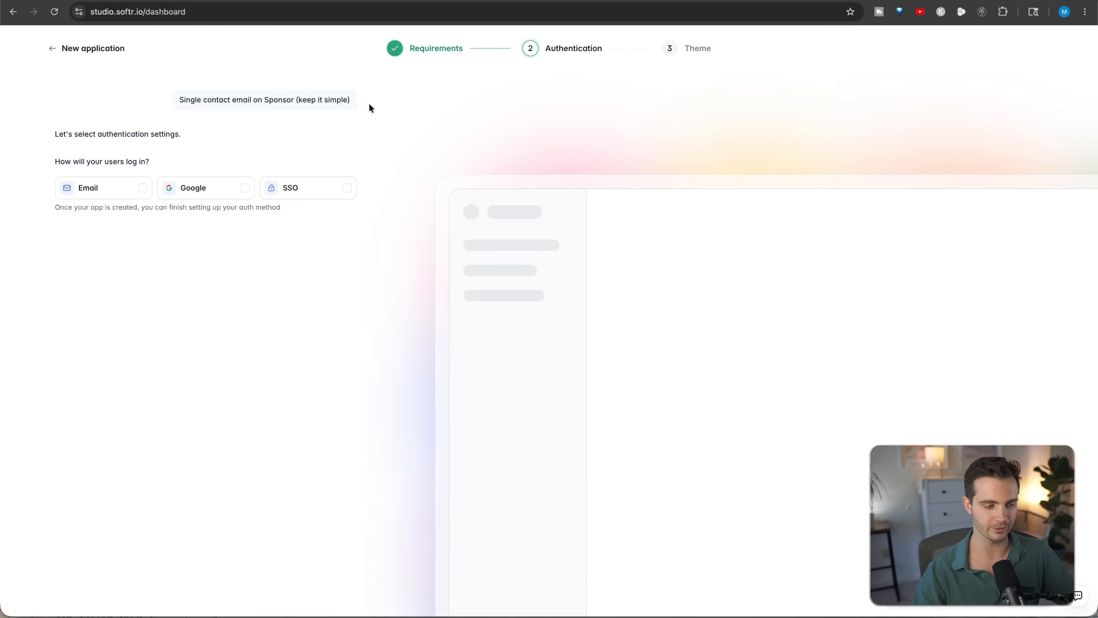
- Enable Email and Google login for the app and disallow self sign-up so users are invited
drag(200, 119, 222, 135)
click(143, 188)
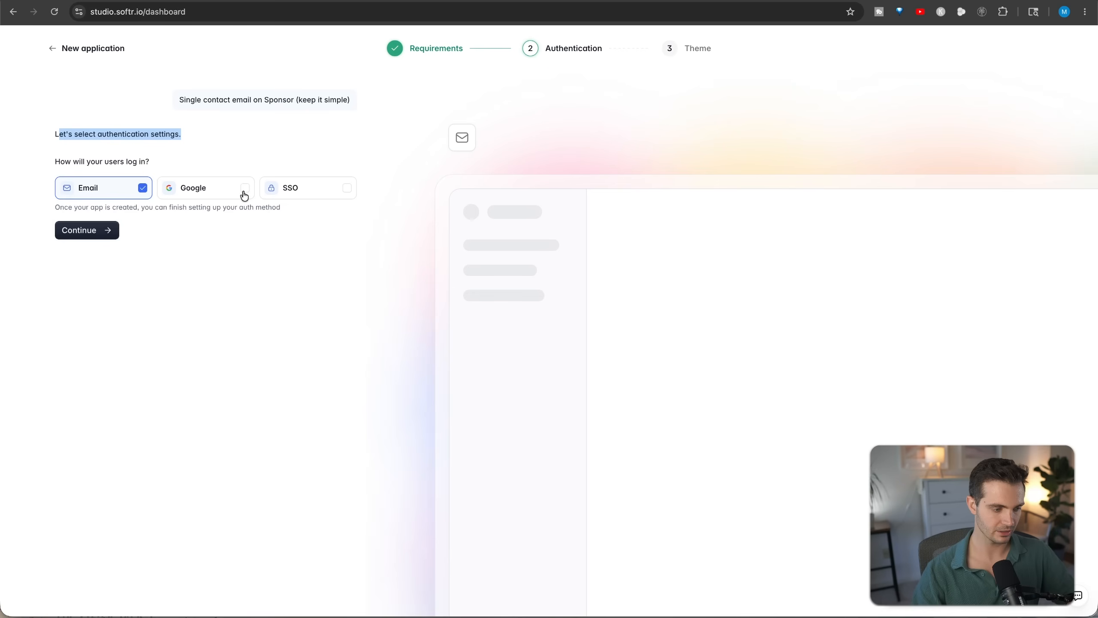
click(243, 188)
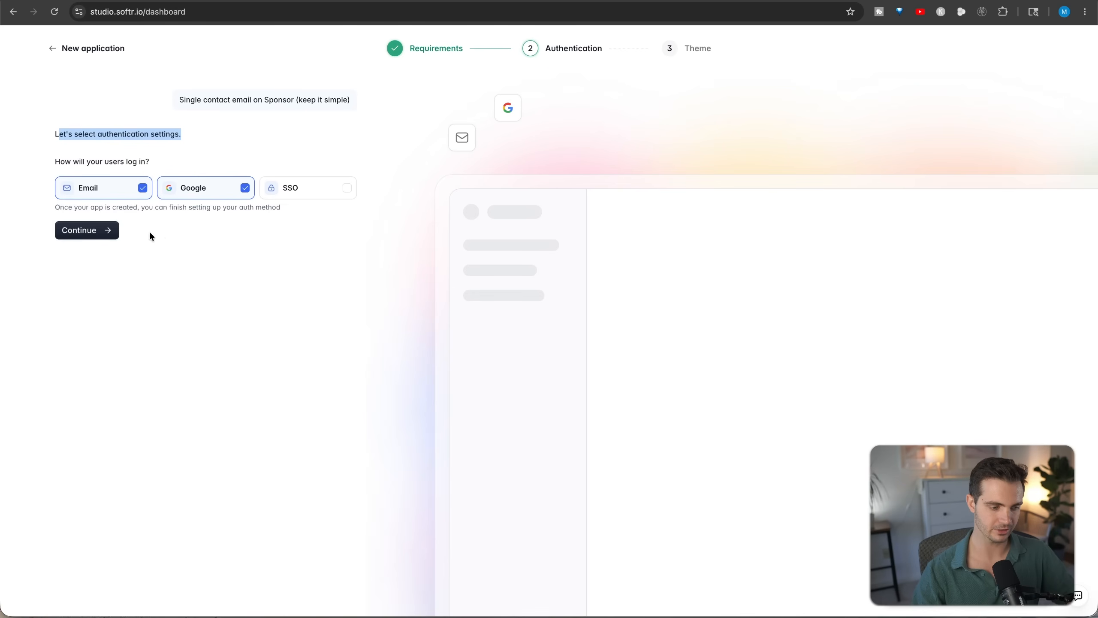
click(99, 235)
click(126, 145)
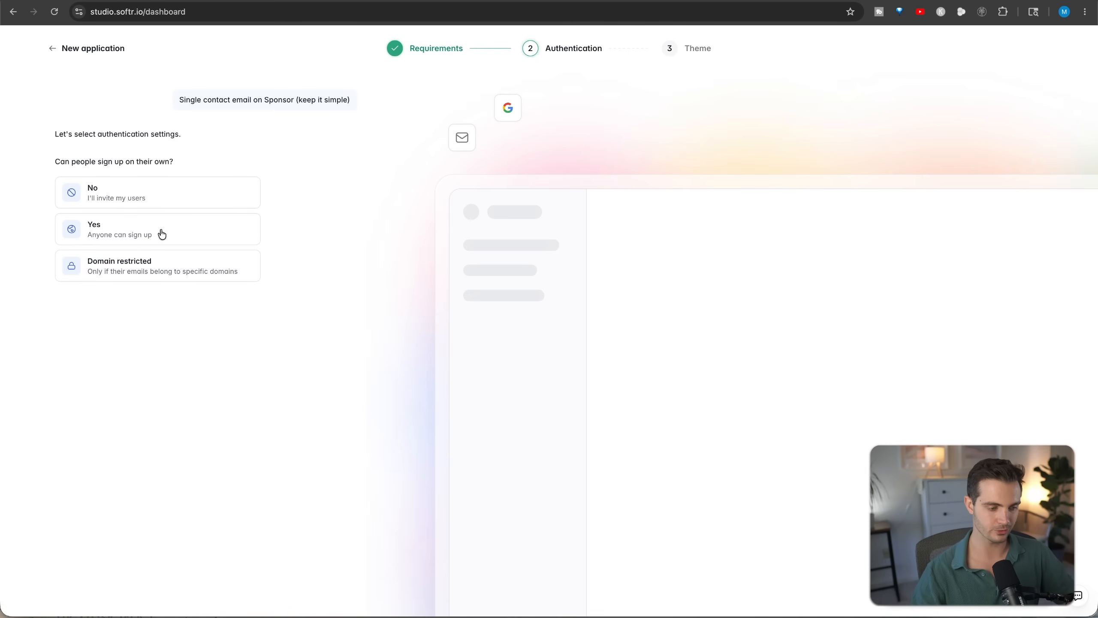
click(155, 196)
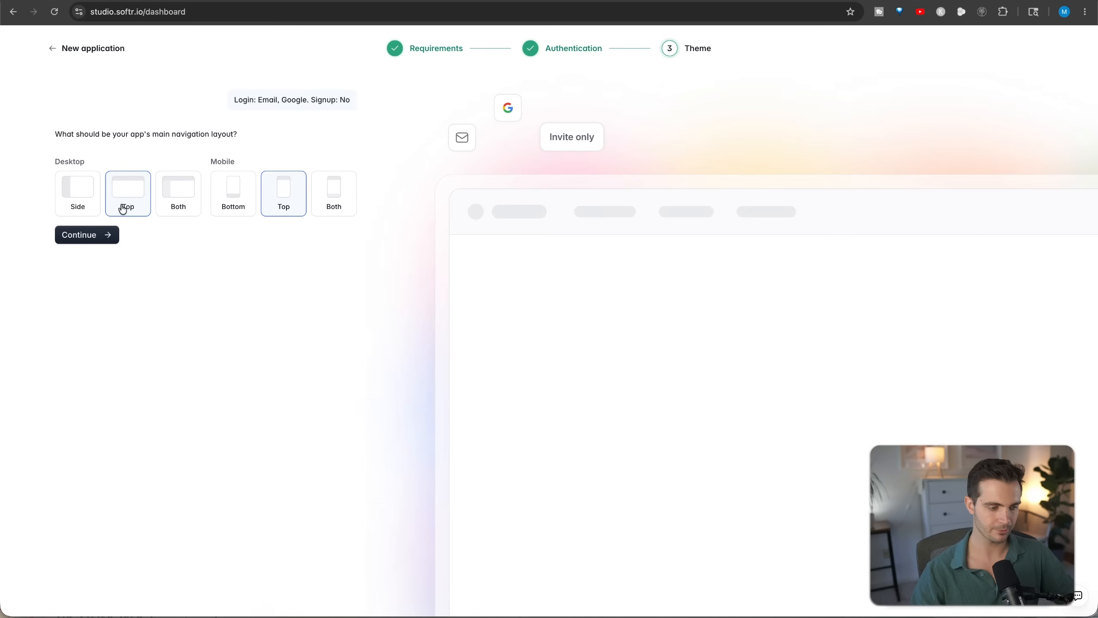
- Create the app with top navigation on desktop and mobile and the Seaweed theme
click(89, 236)
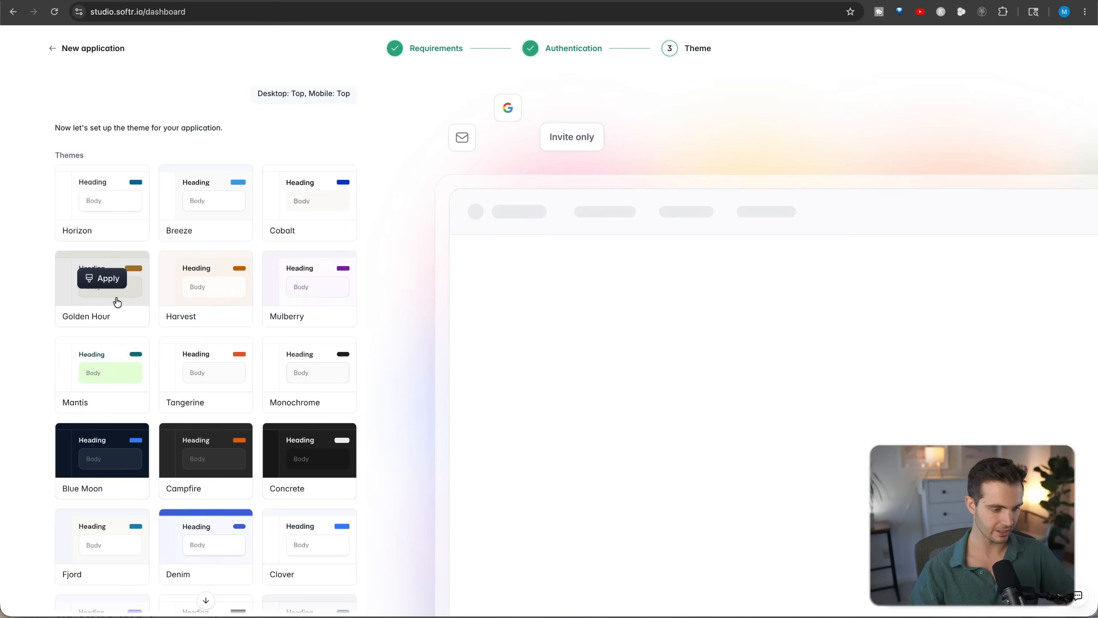
click(117, 302)
scroll(125, 303, down, 10)
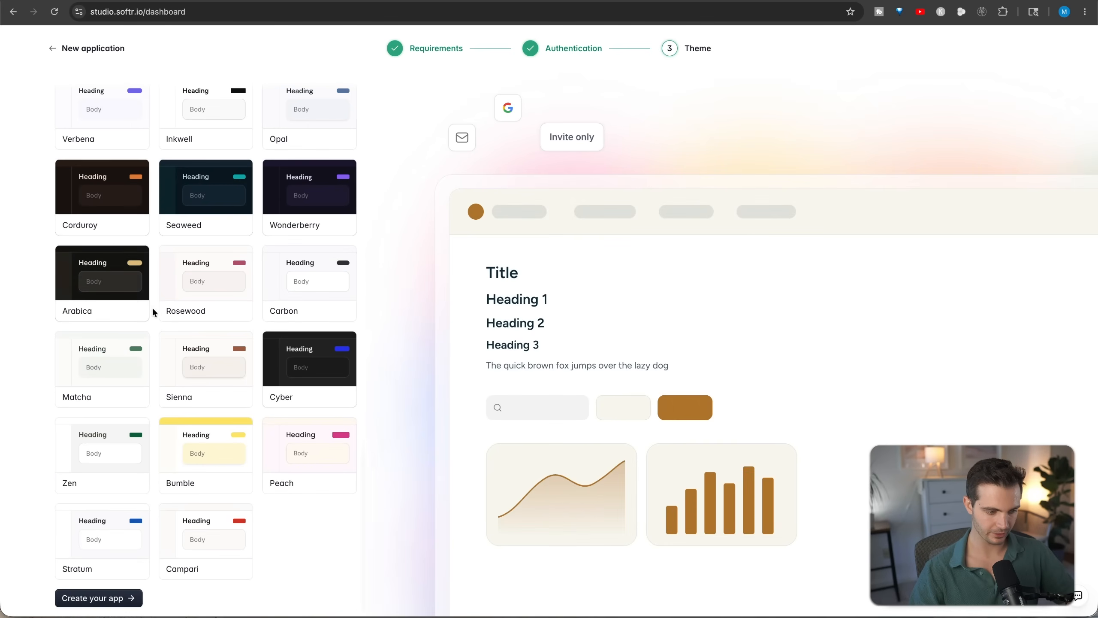
scroll(203, 276, up, 2)
click(200, 280)
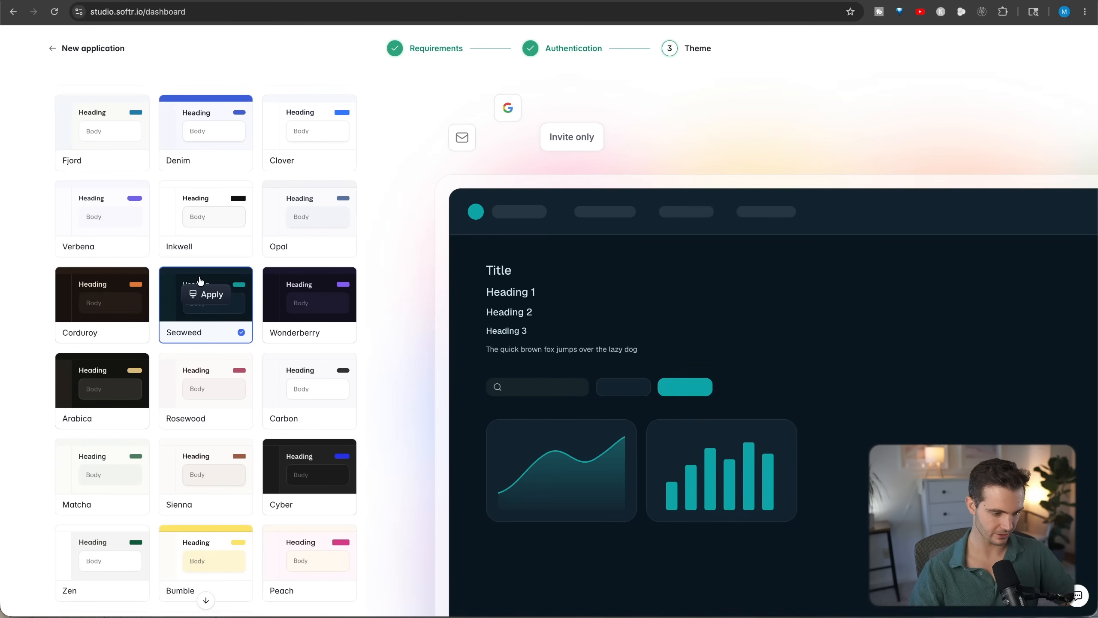
scroll(200, 280, down, 3)
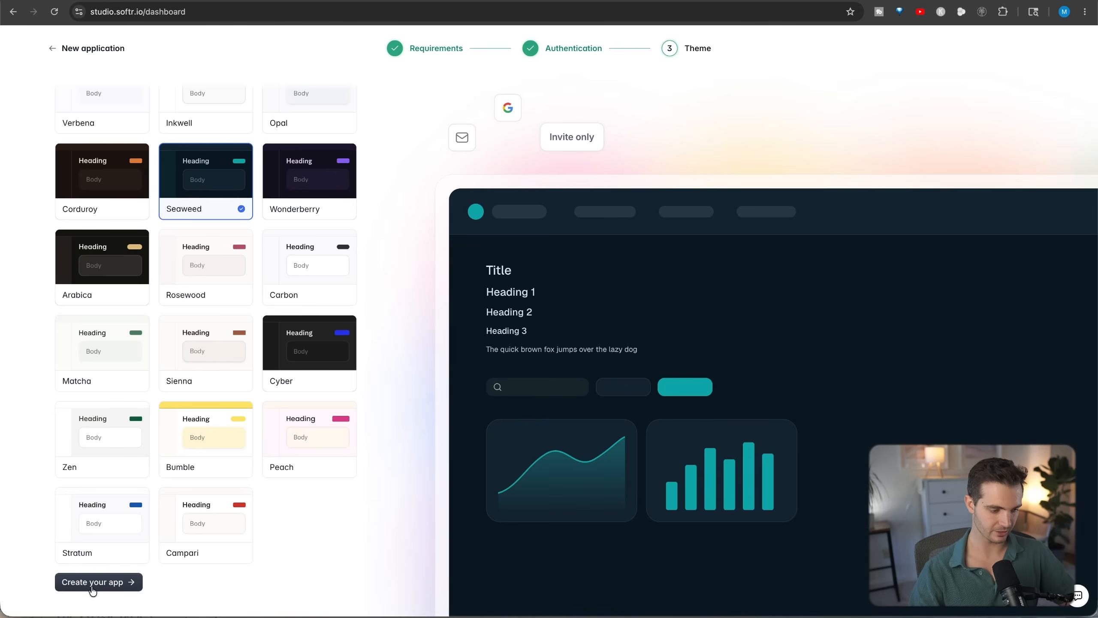
click(93, 582)
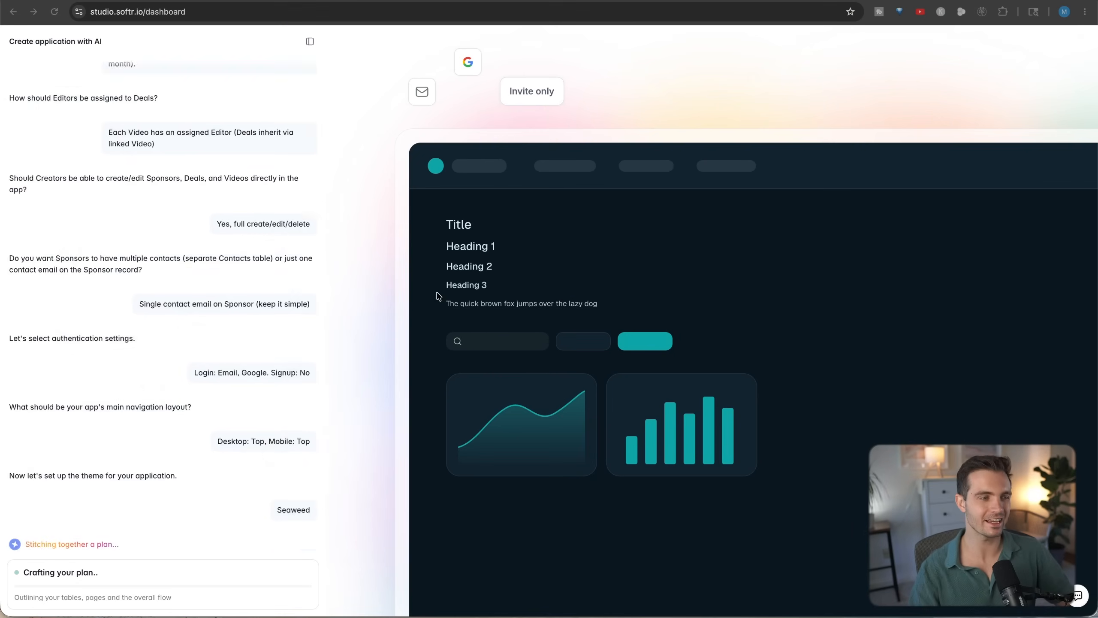
scroll(148, 106, up, 1)
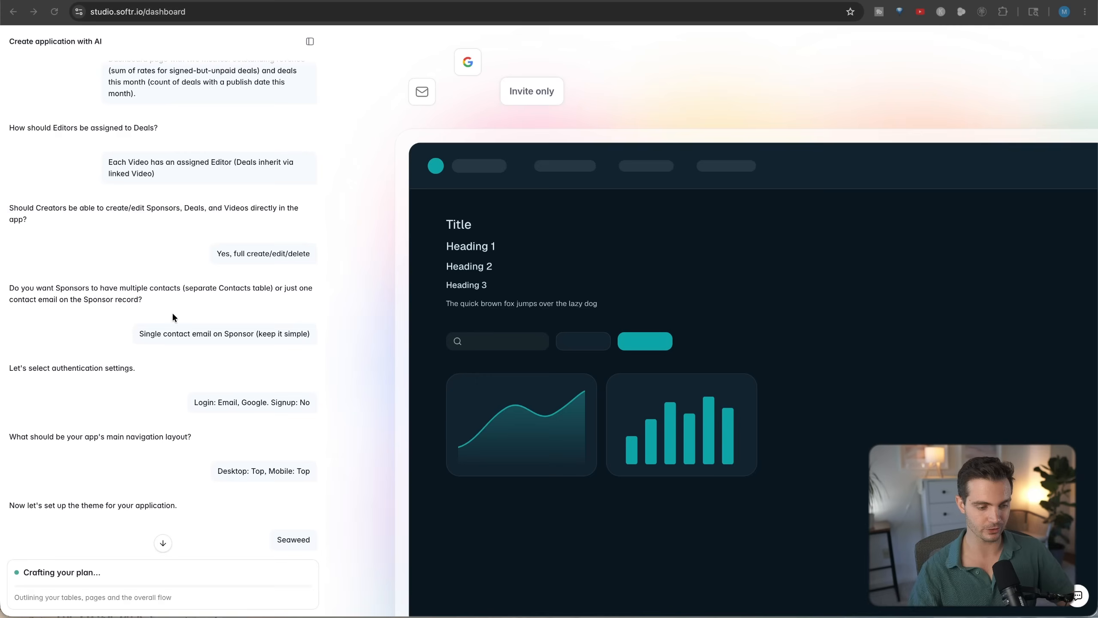
scroll(207, 303, up, 6)
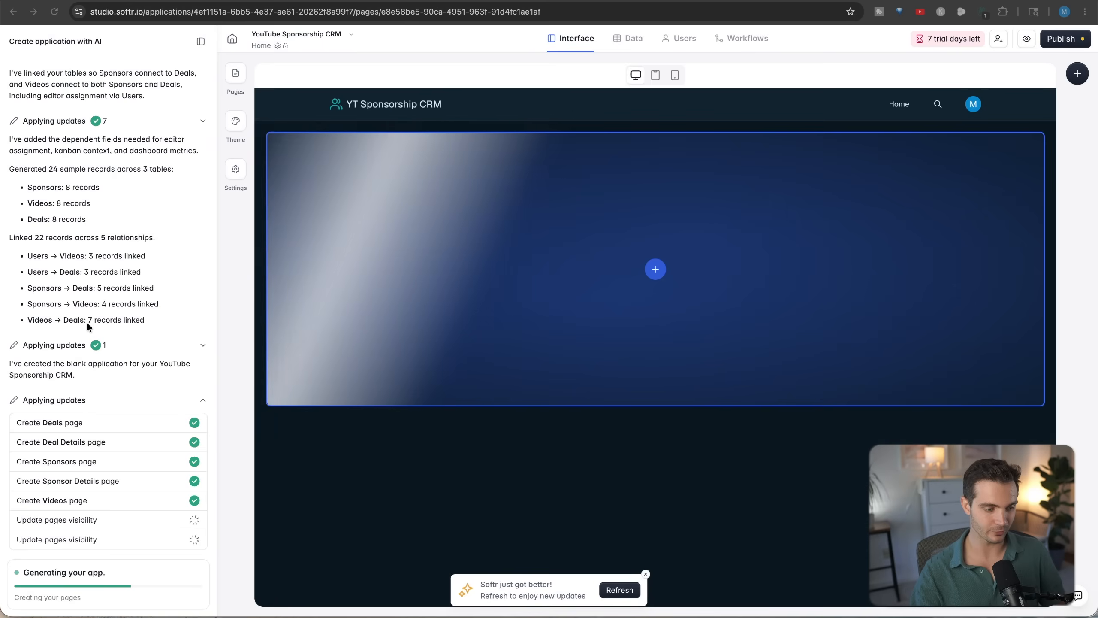
scroll(88, 325, up, 2)
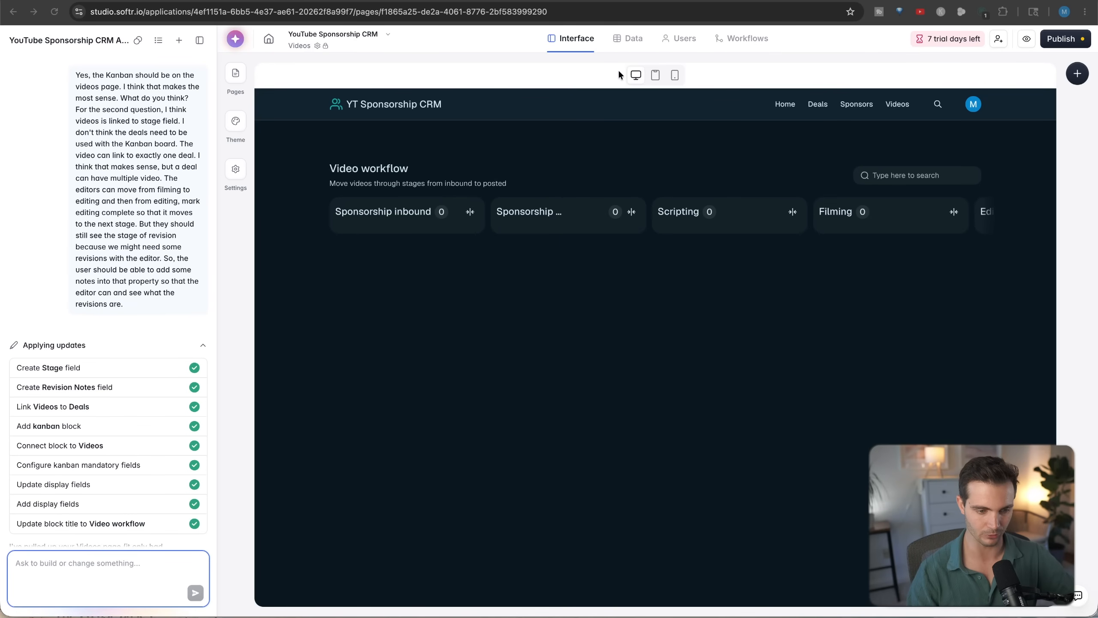
- Examine the fields and records in the database's Deals, Videos and Sponsors tables, and return to the app's interface editor
click(633, 40)
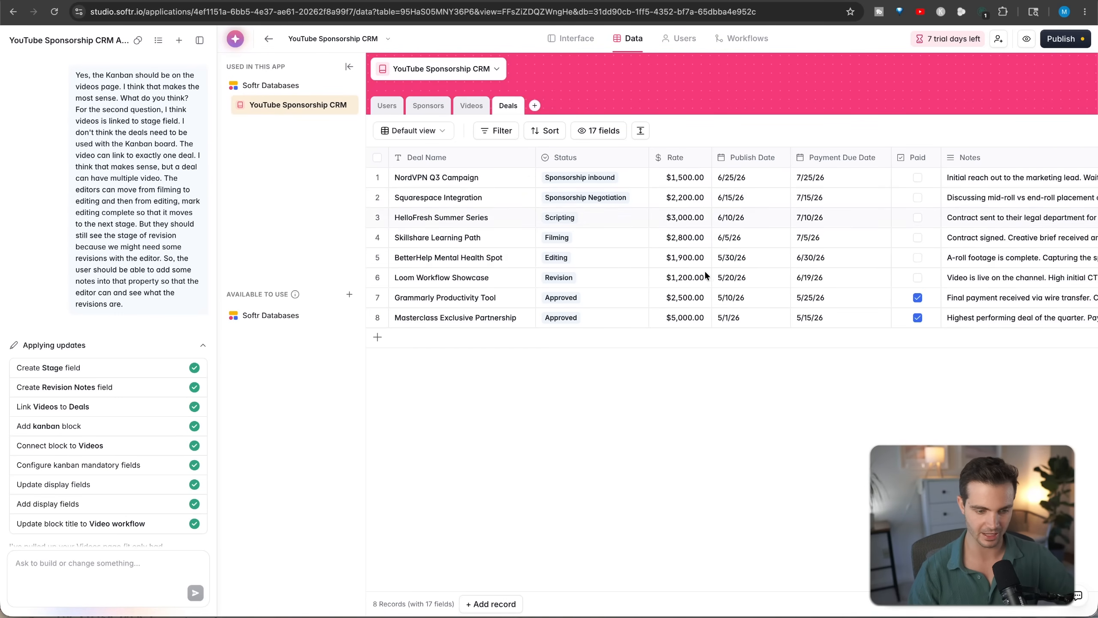
scroll(735, 221, right, 5)
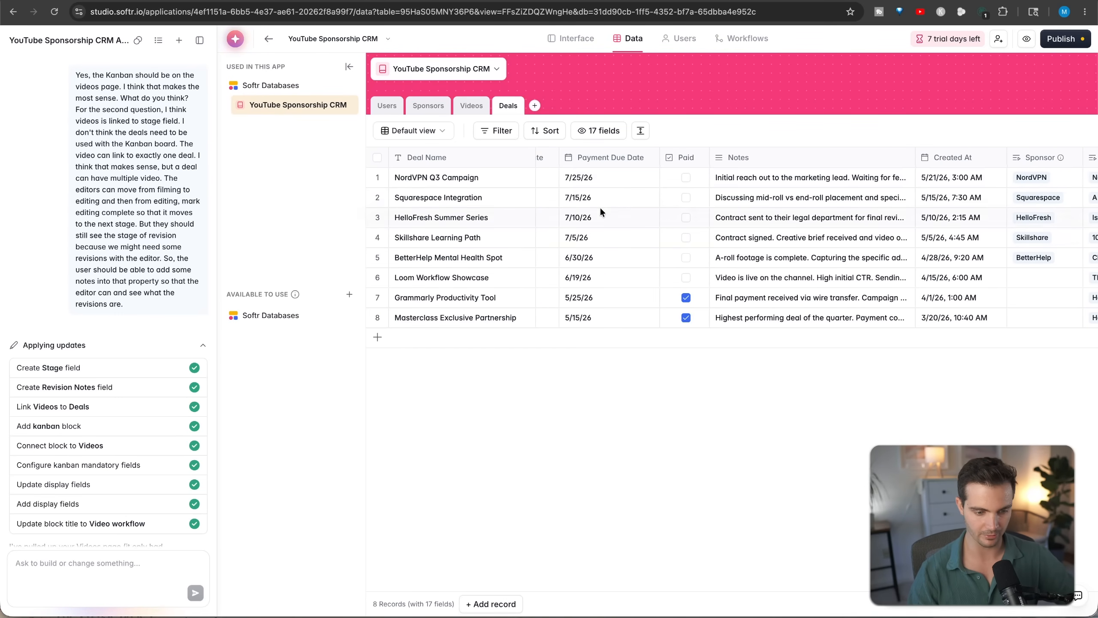
scroll(872, 230, right, 3)
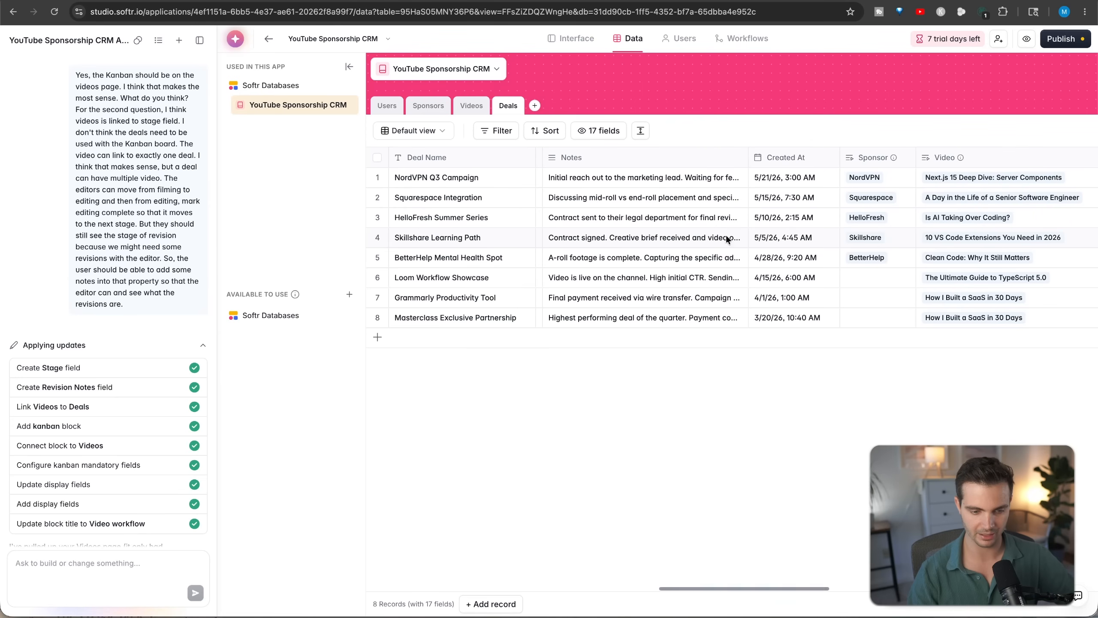
scroll(778, 223, right, 5)
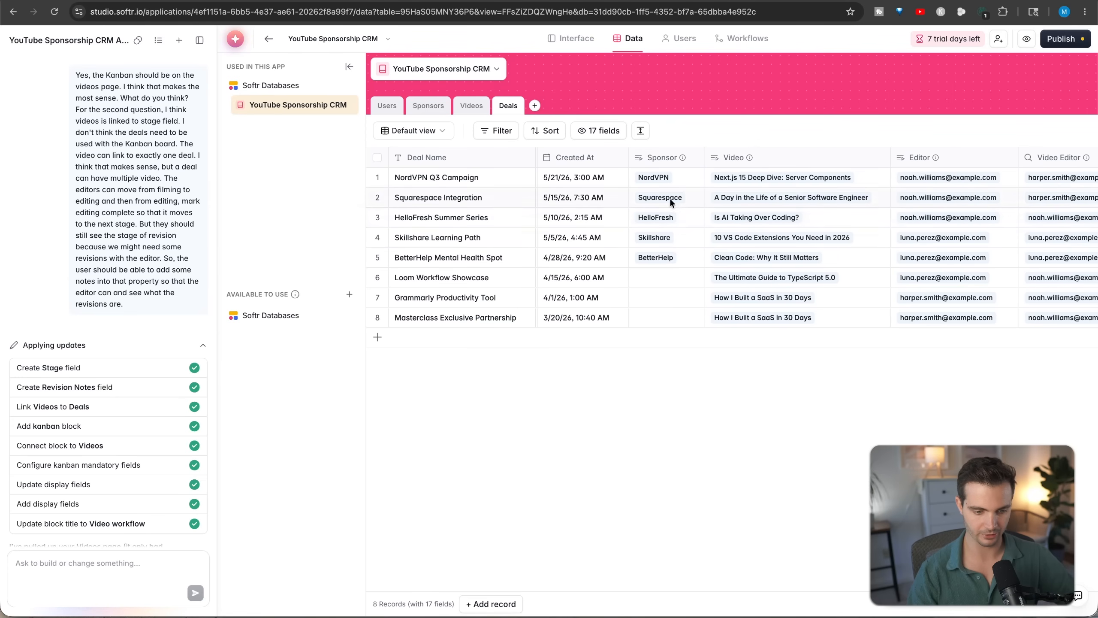
scroll(718, 221, right, 5)
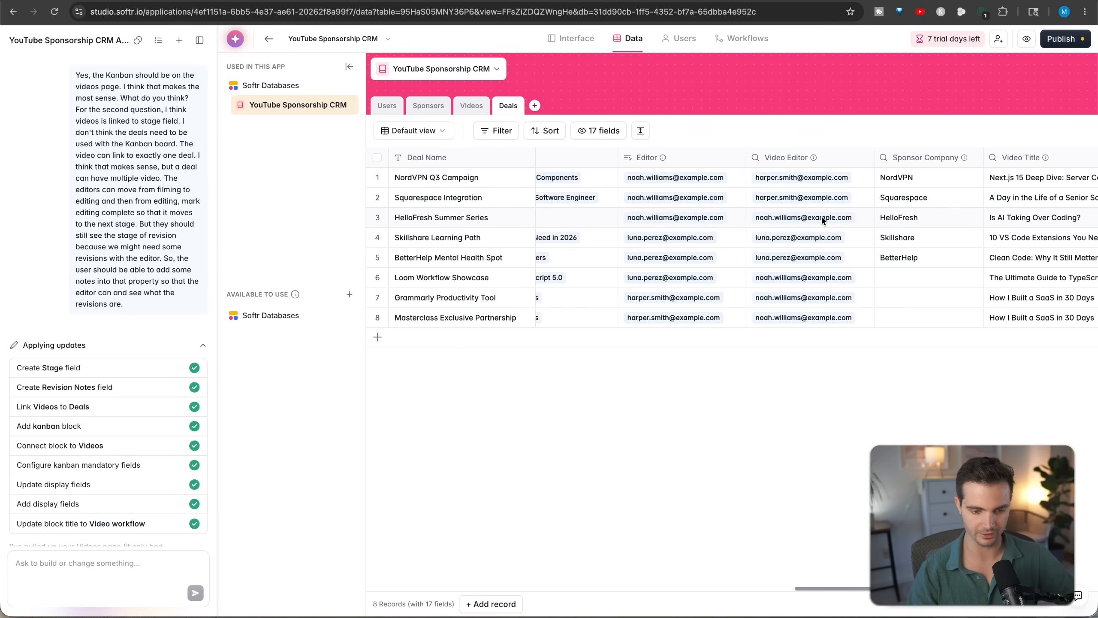
scroll(700, 222, right, 2)
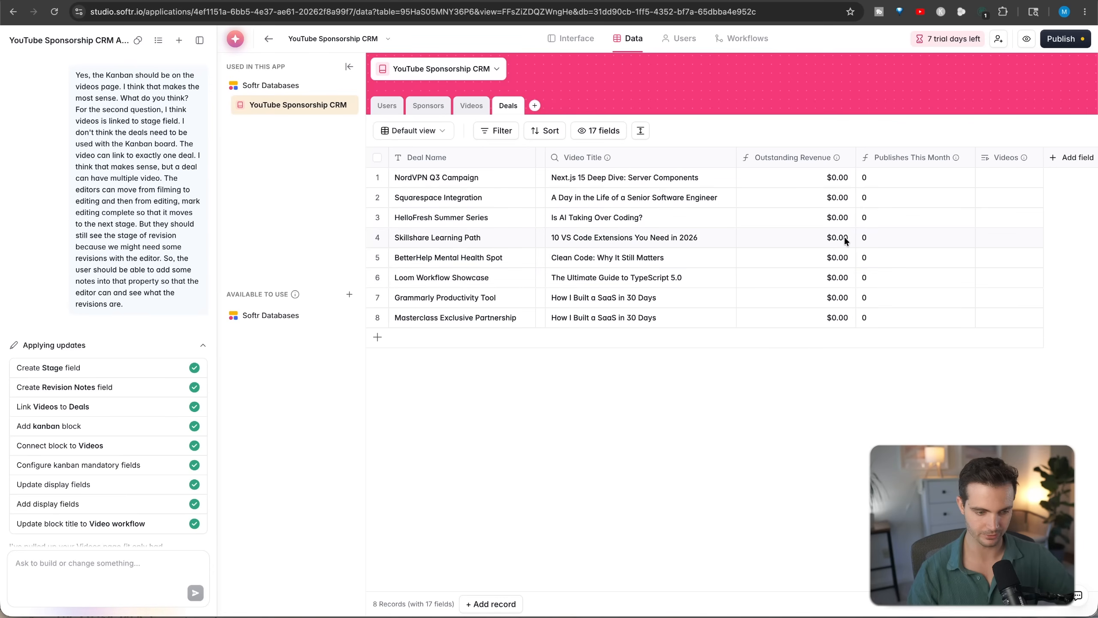
click(472, 106)
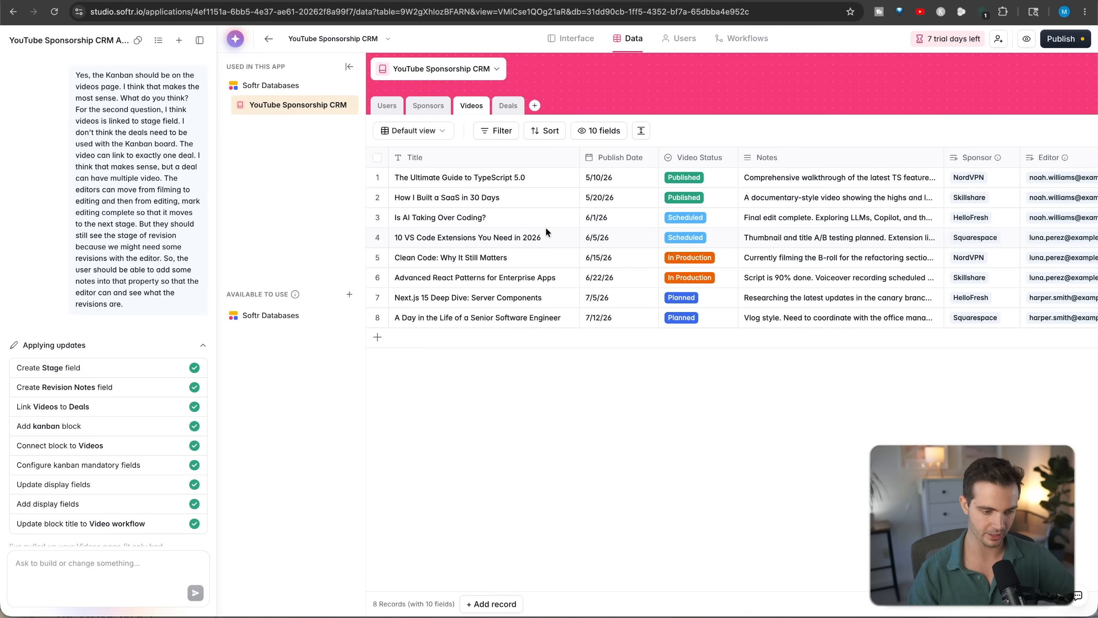
scroll(597, 240, right, 5)
click(428, 106)
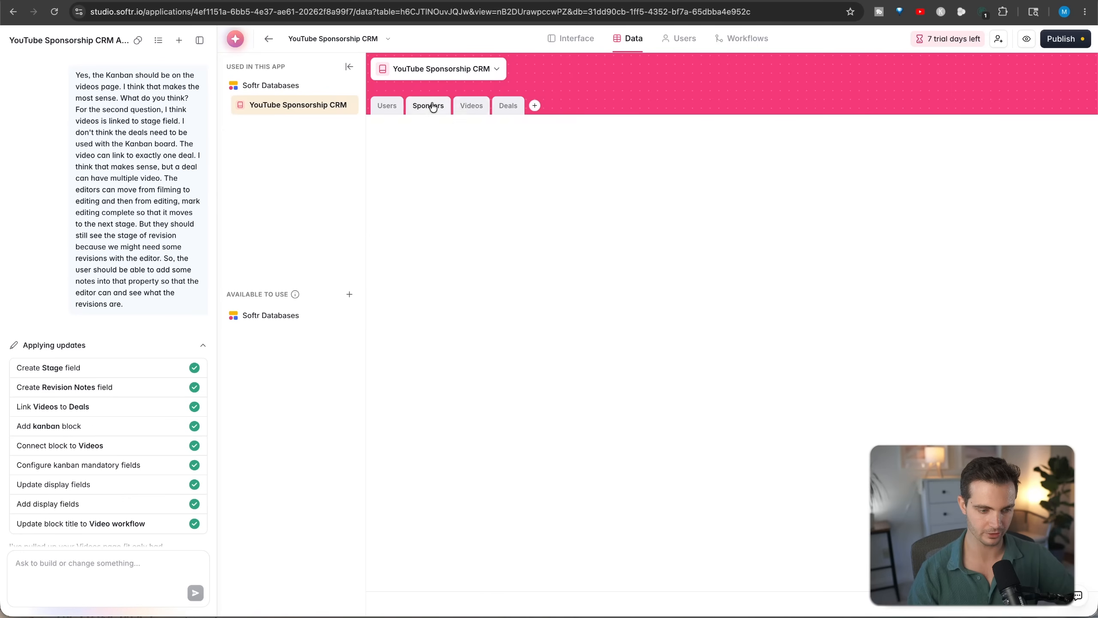
scroll(573, 228, right, 5)
scroll(573, 229, left, 5)
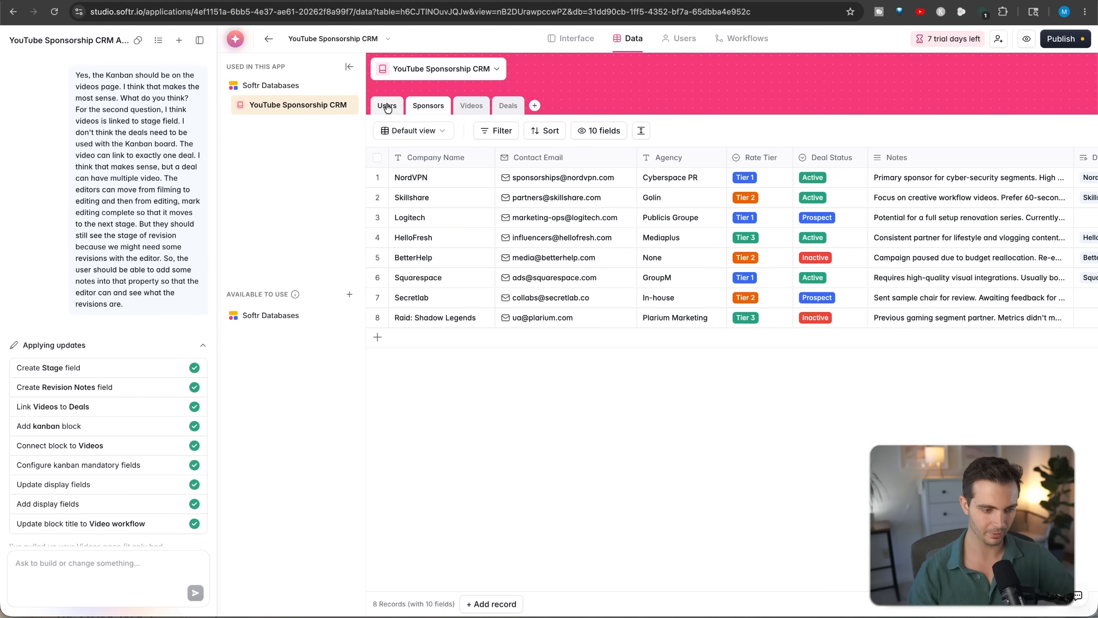
click(570, 44)
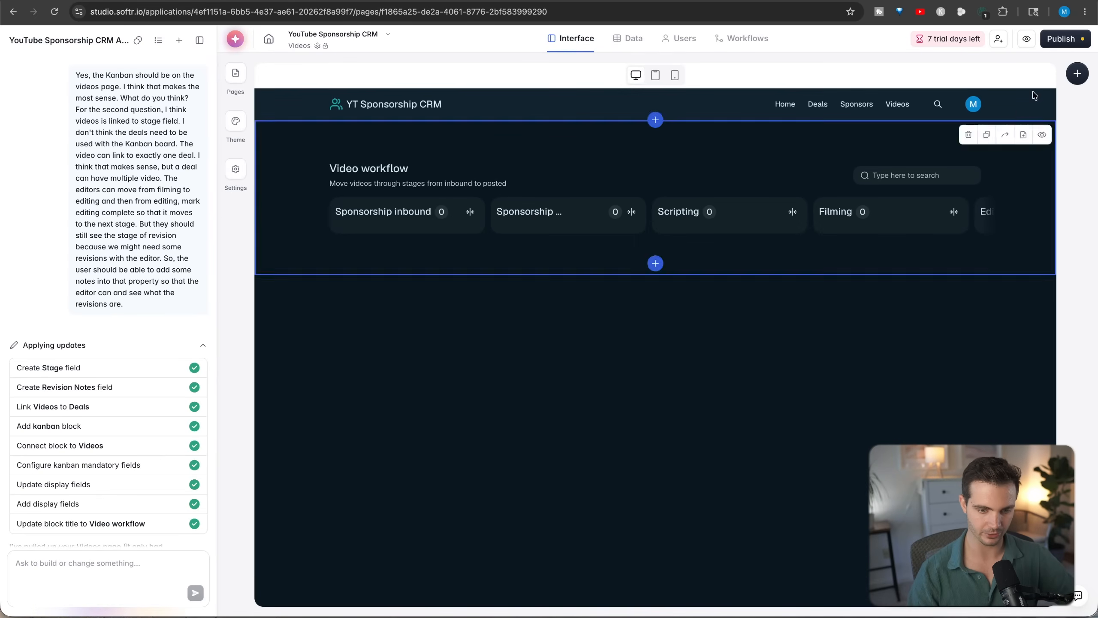
- Preview the app and examine the stage columns of the Video workflow board from sponsorship inbound onward
click(1028, 40)
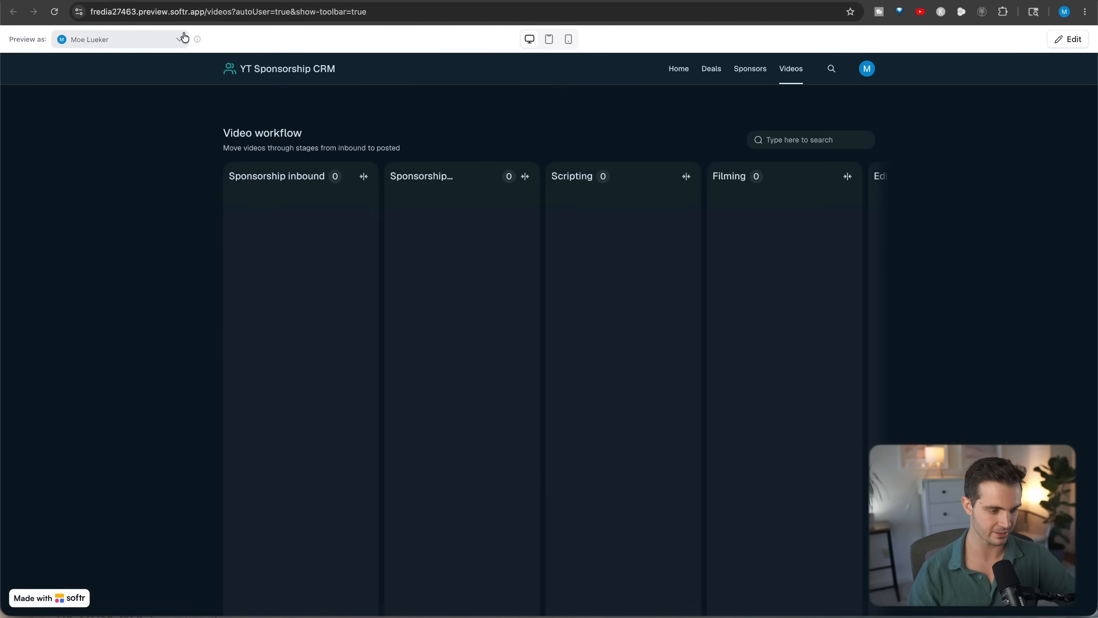
click(151, 38)
click(414, 140)
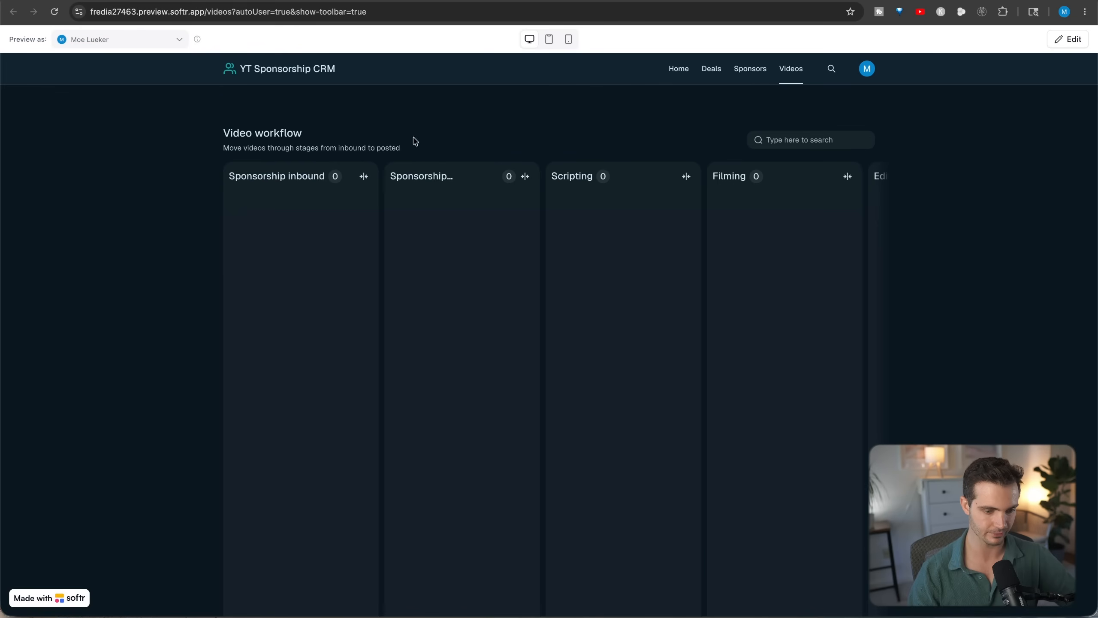
scroll(310, 226, right, 1)
scroll(310, 225, left, 1)
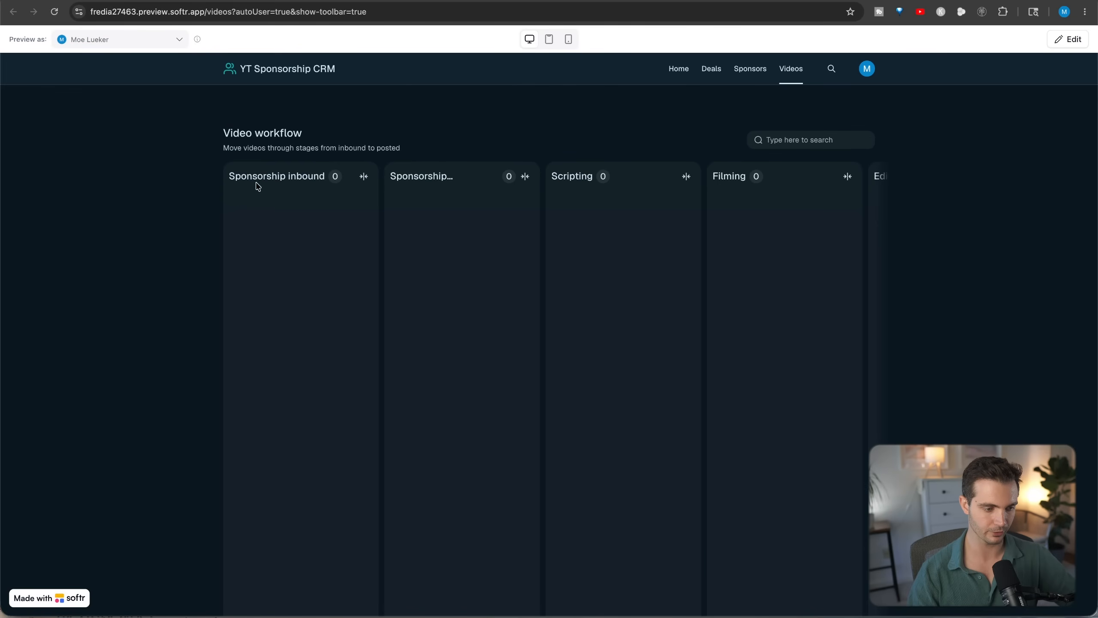
drag(231, 176, 557, 177)
click(452, 175)
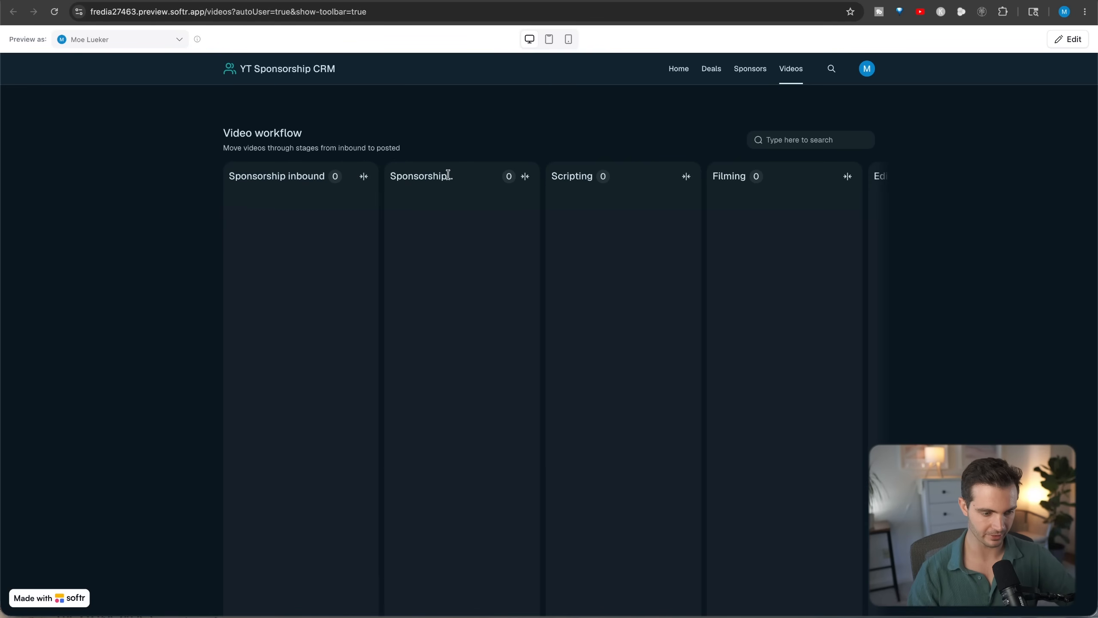
scroll(598, 201, right, 10)
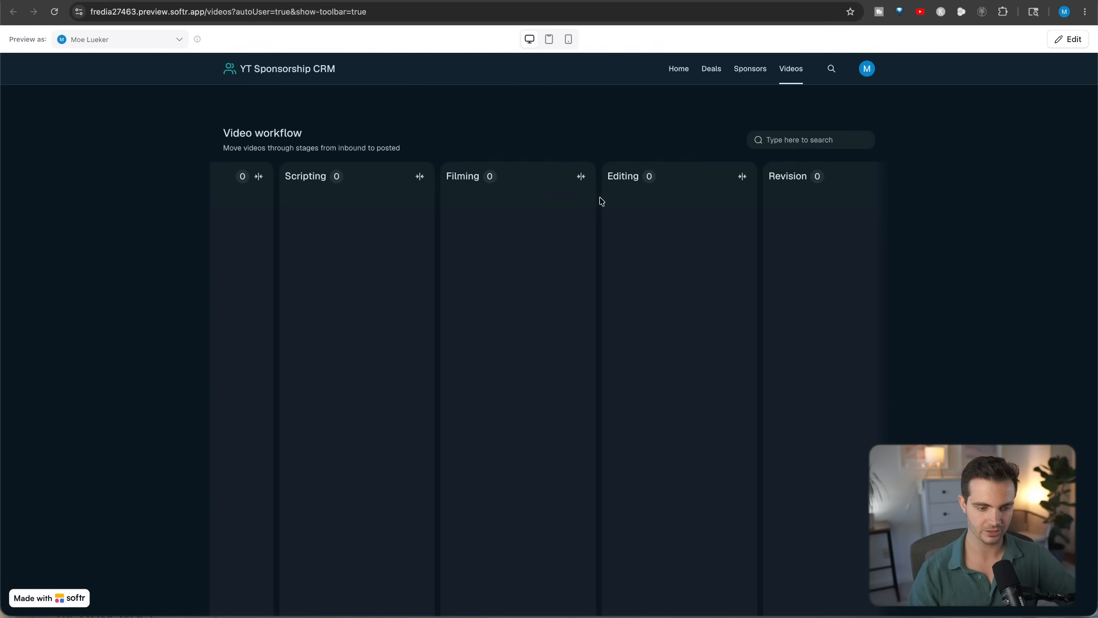
scroll(698, 207, right, 2)
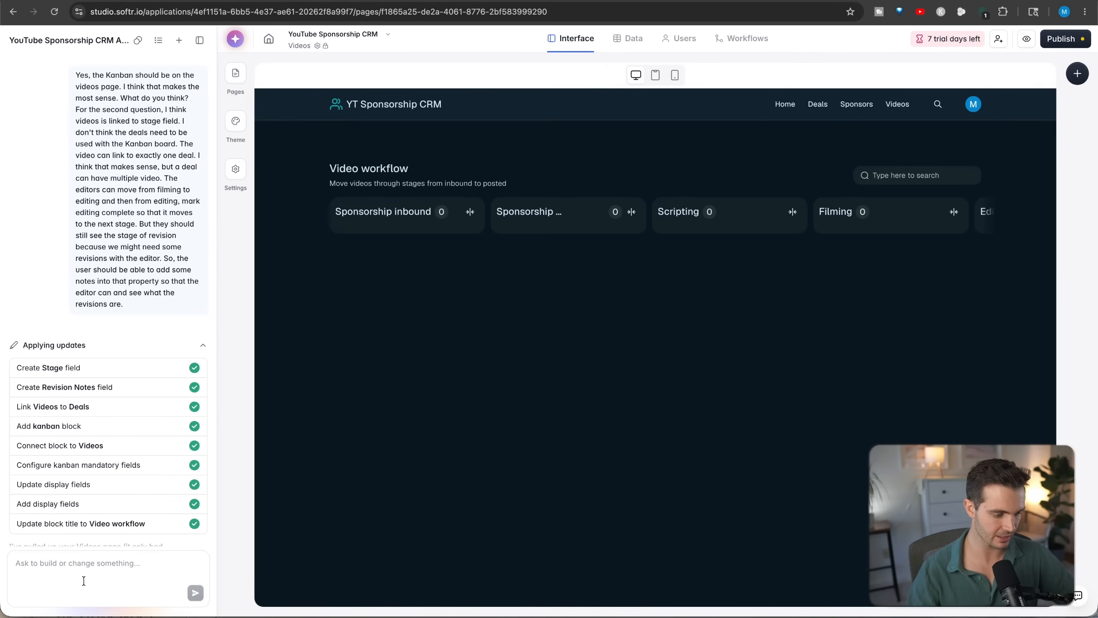
- Ask the AI to add dummy data to the workflow, widen the board on both sides, and wrap stage titles so they show in full
click(83, 580)
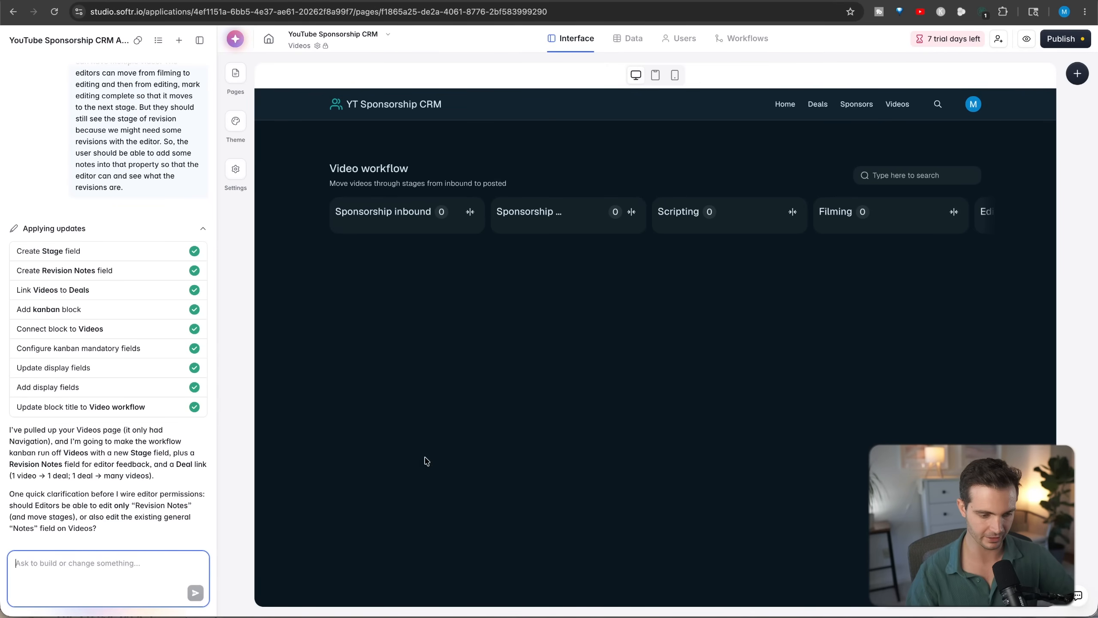
key(ctrl+z)
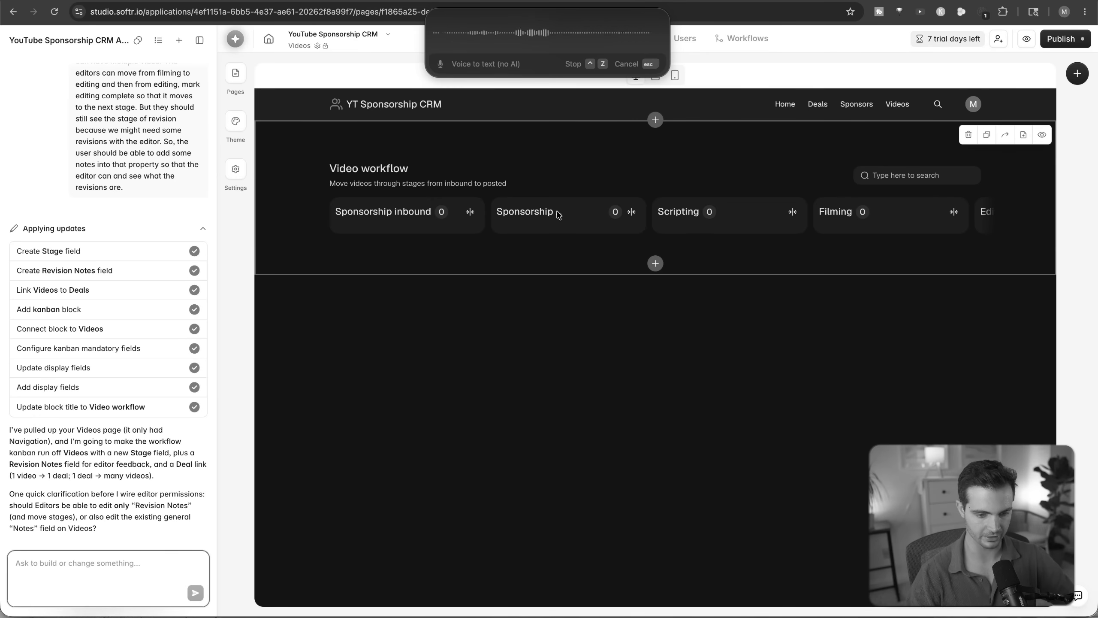
key(ctrl+z)
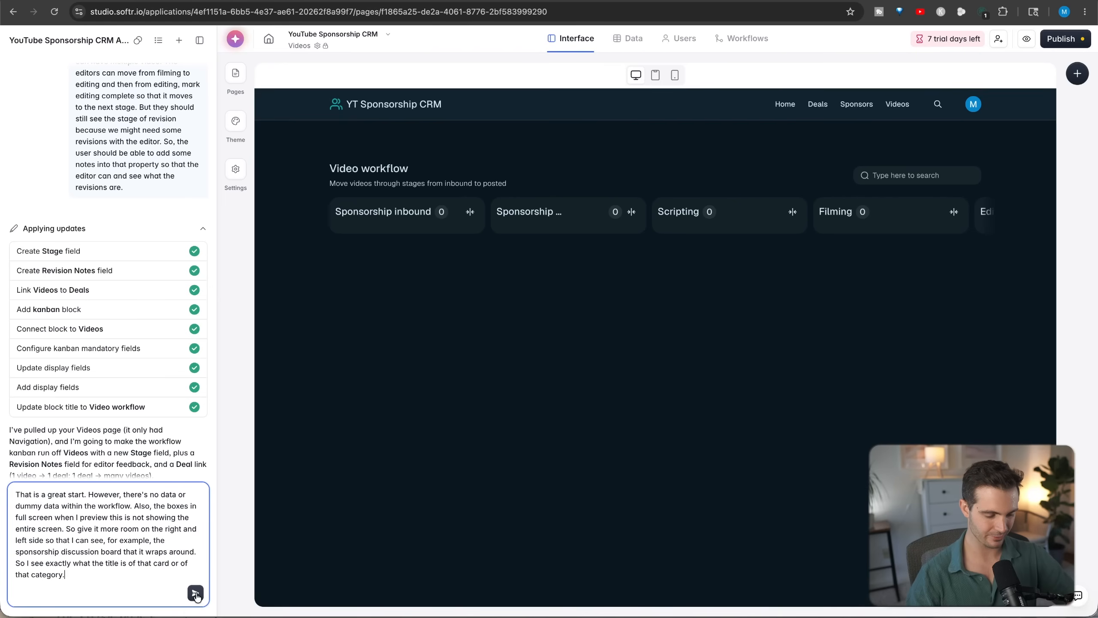
click(198, 597)
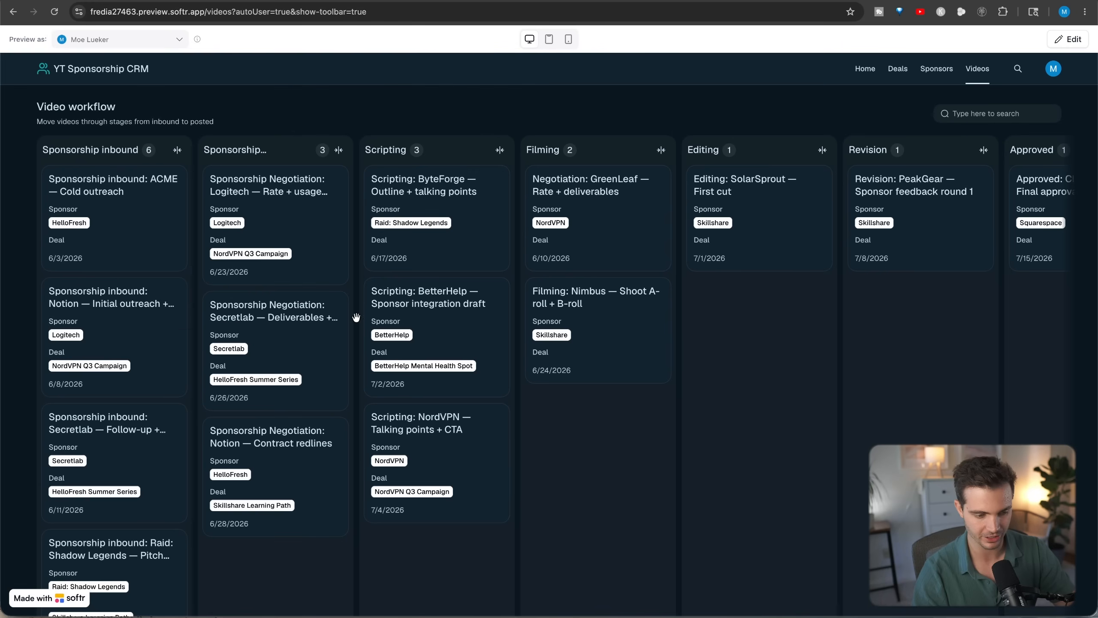
- Collapse the Filming, Editing, Revision, Approved and Posted columns of the Video workflow board
scroll(692, 349, right, 5)
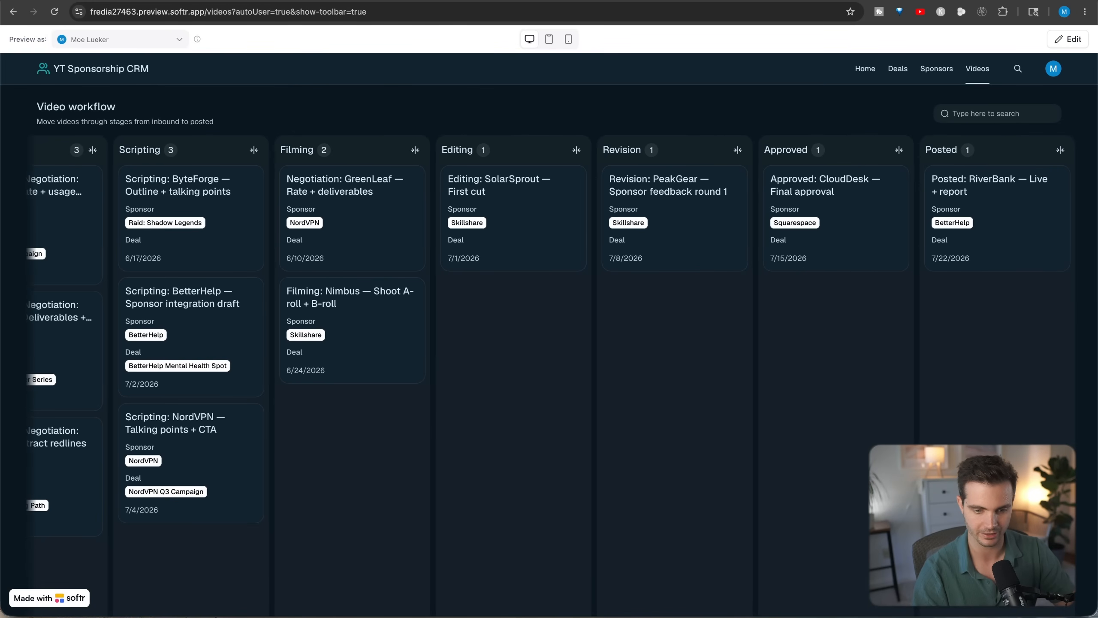
scroll(402, 146, left, 5)
click(660, 150)
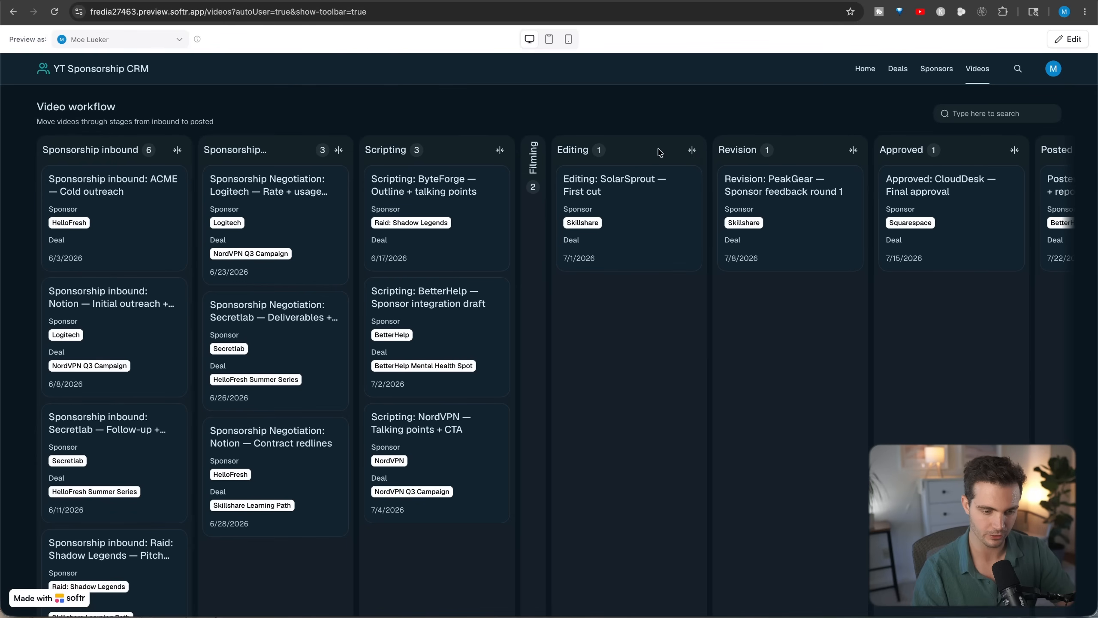
click(692, 151)
click(721, 150)
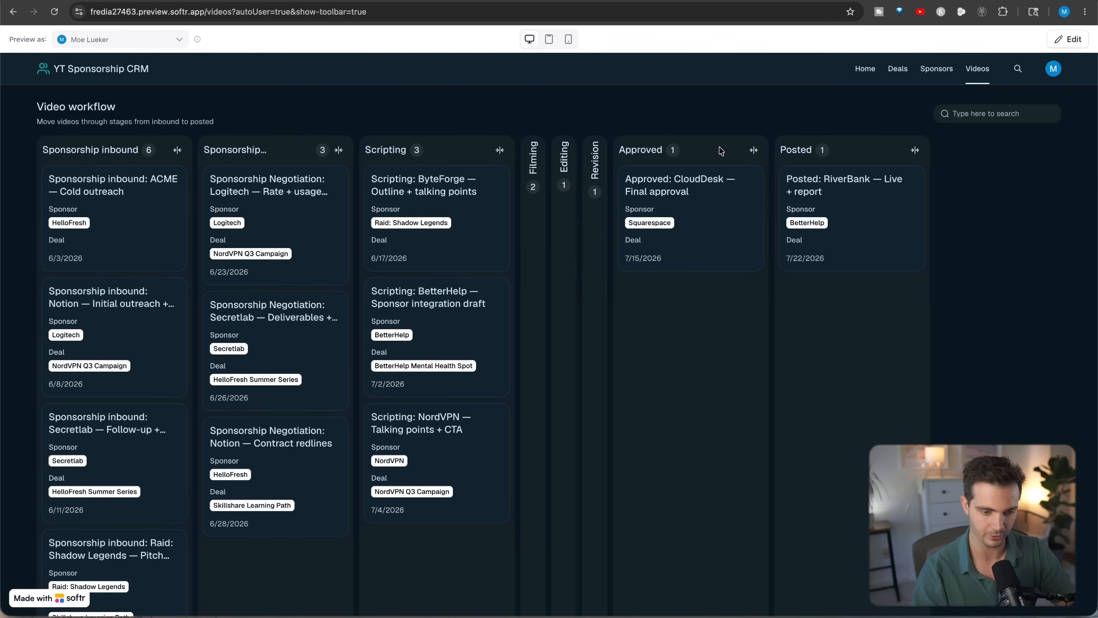
click(752, 151)
click(785, 151)
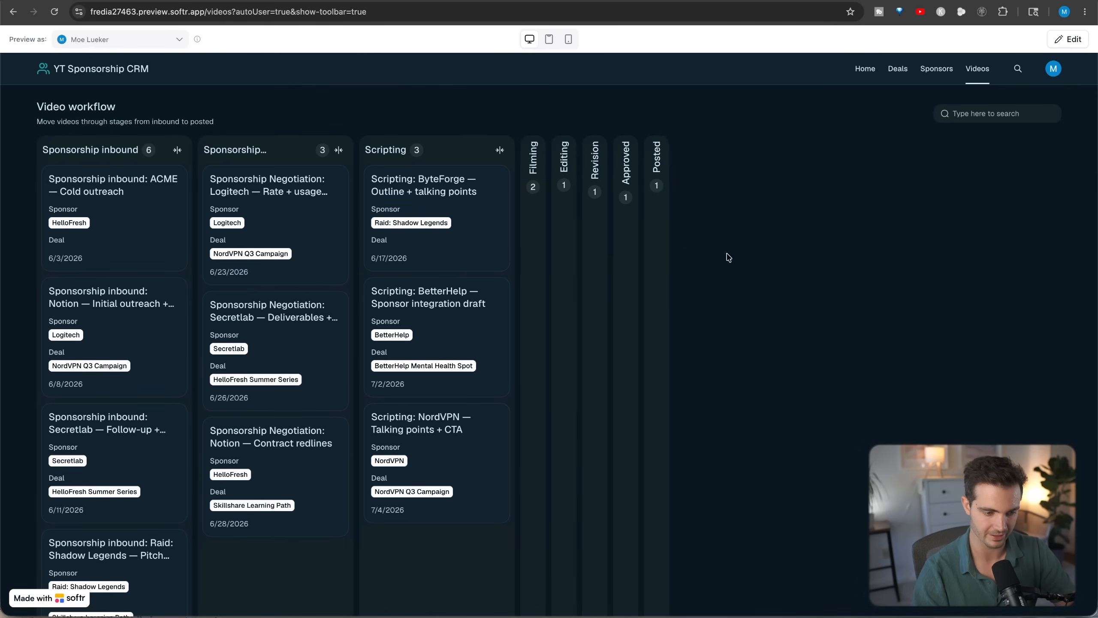
- Try to move the "Sponsorship inbound: NordVPN — Renewal" card from Sponsorship inbound to Scripting
scroll(155, 455, down, 5)
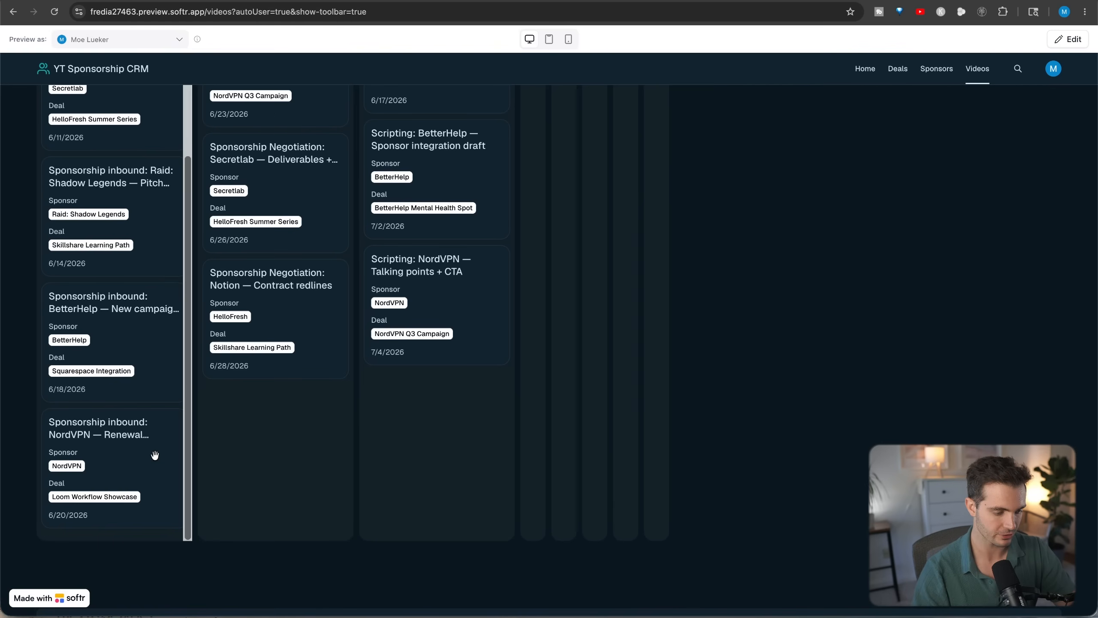
drag(113, 440, 443, 432)
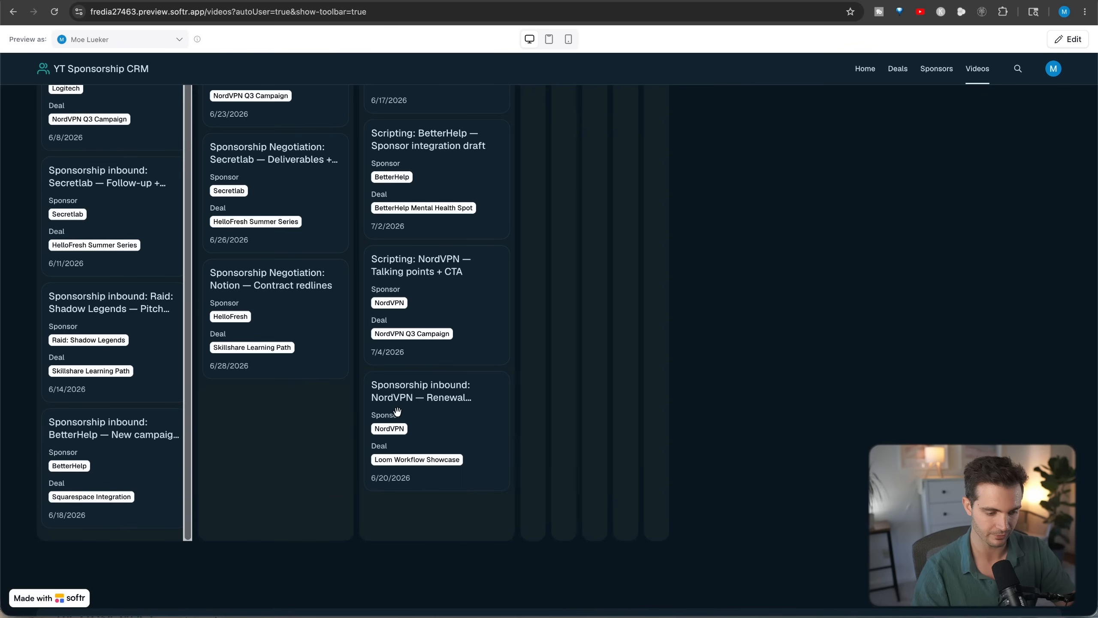
- Expand the Filming column and move the "Scripting: BetterHelp — Sponsor integration draft" card from Scripting into it
scroll(448, 364, up, 5)
click(536, 194)
scroll(598, 309, down, 2)
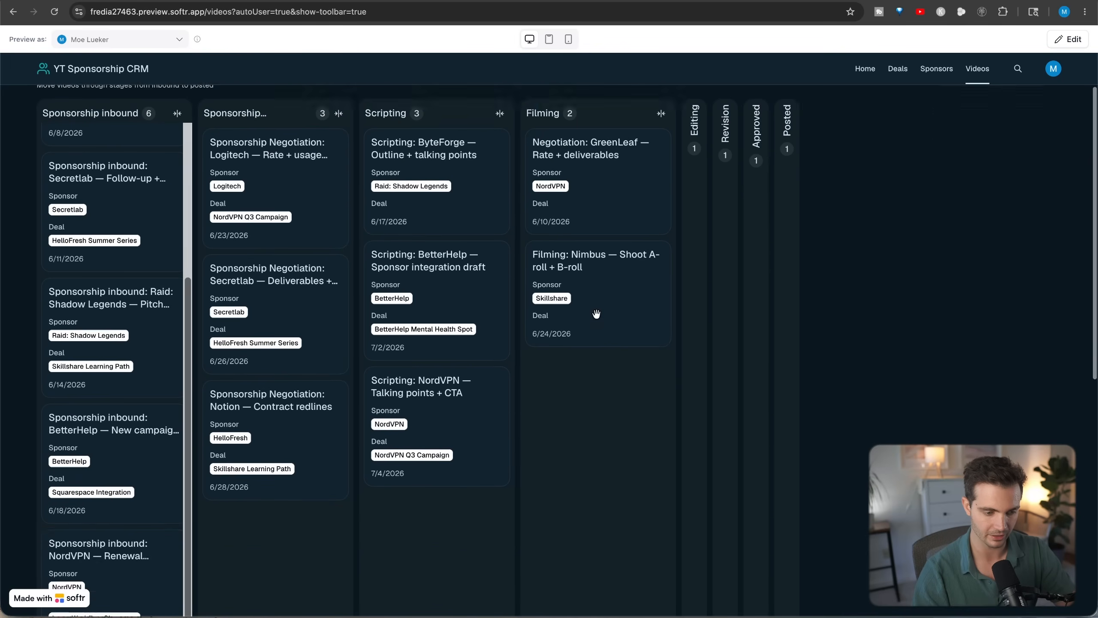
scroll(445, 306, up, 2)
drag(456, 348, 627, 438)
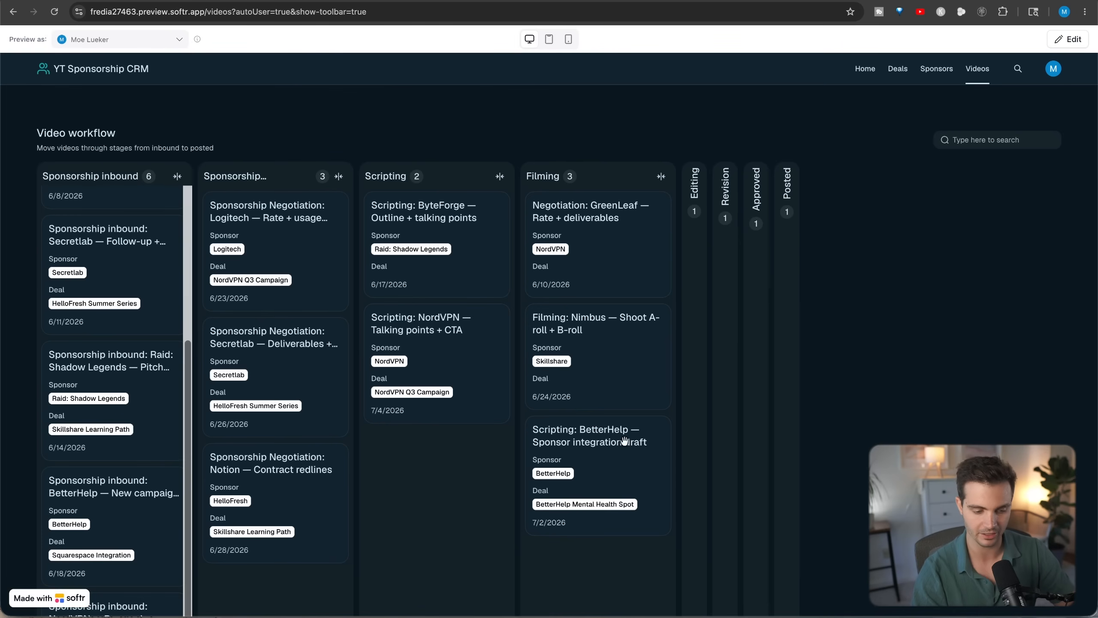
- Expand the Editing, Revision and Approved columns and move the "Approved: CloudDesk — Final approval" card to Posted
click(696, 269)
click(855, 281)
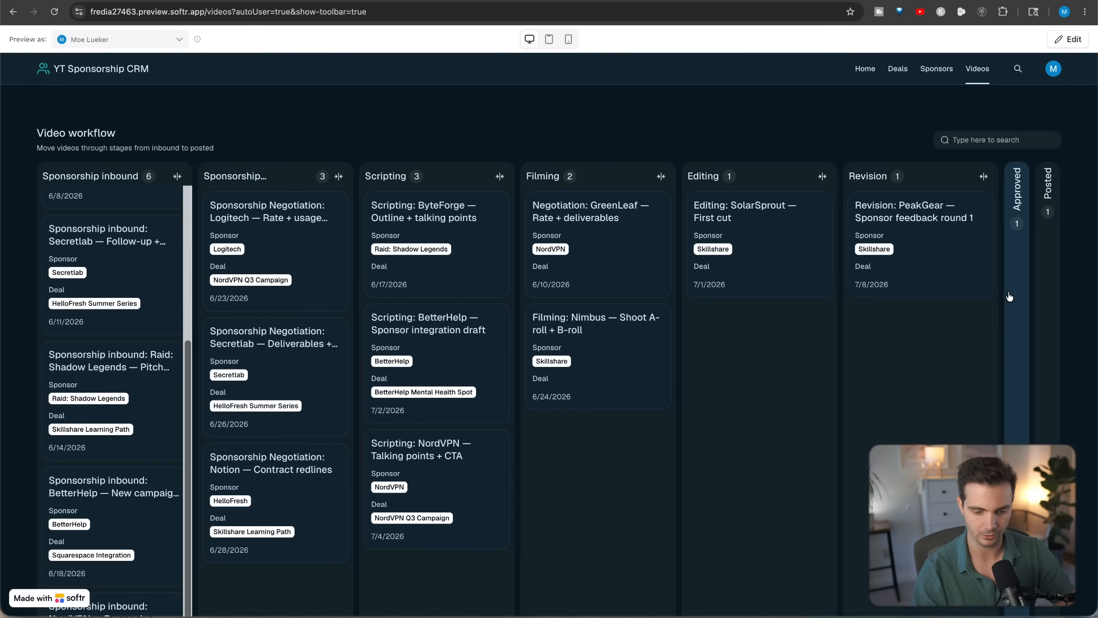
click(1010, 297)
scroll(993, 323, right, 5)
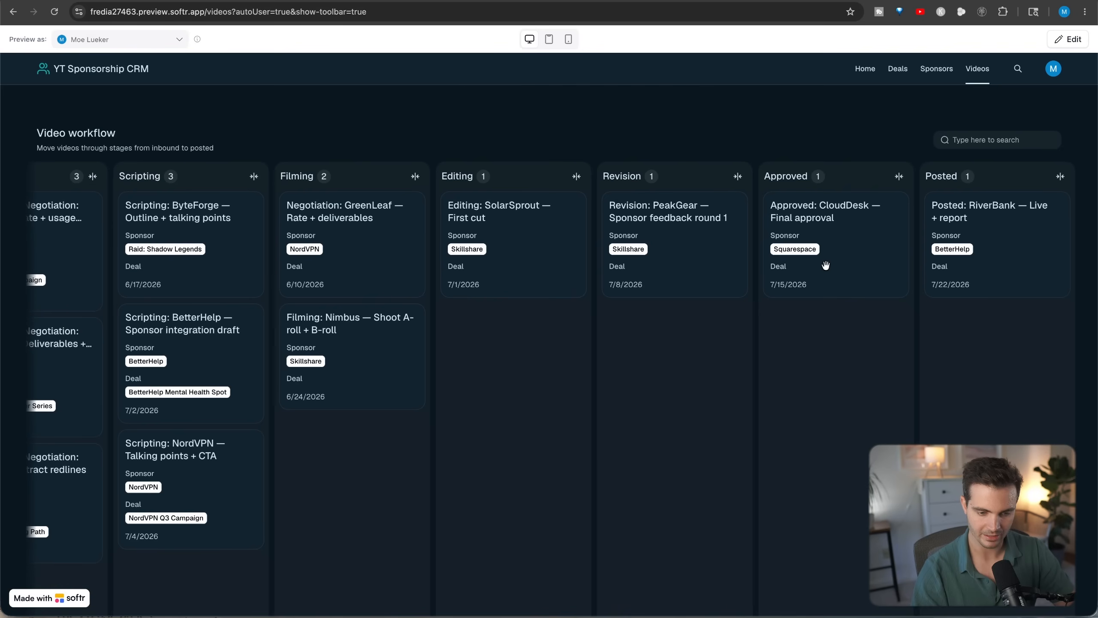
drag(825, 265, 985, 385)
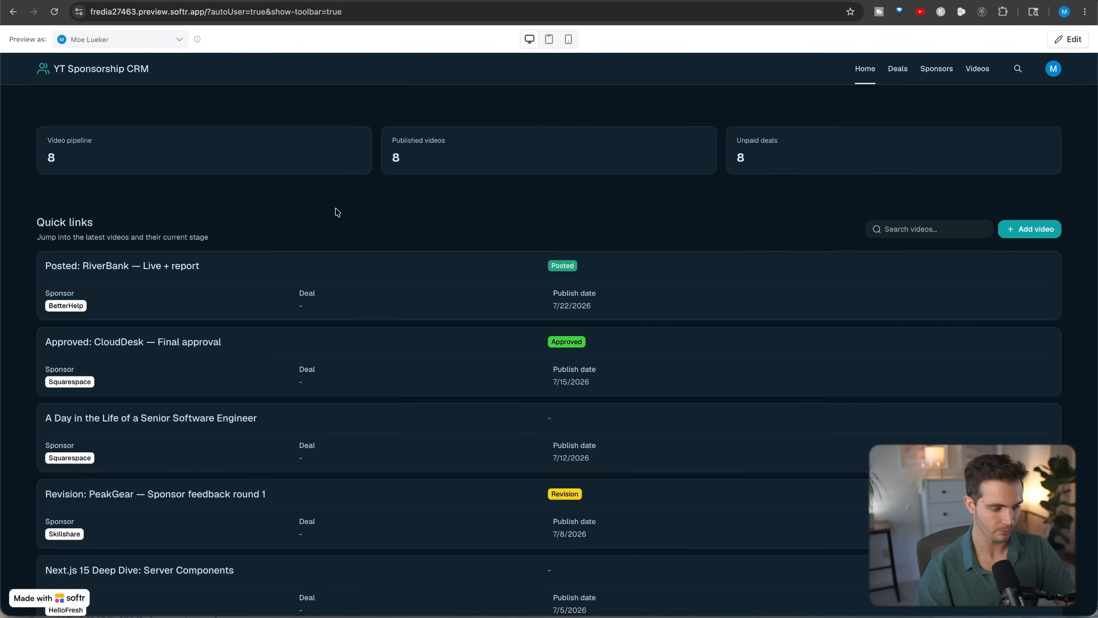
- Examine the Home page's Video pipeline, Published videos and Unpaid deals figures and the expanded Quick links list
drag(74, 143, 353, 202)
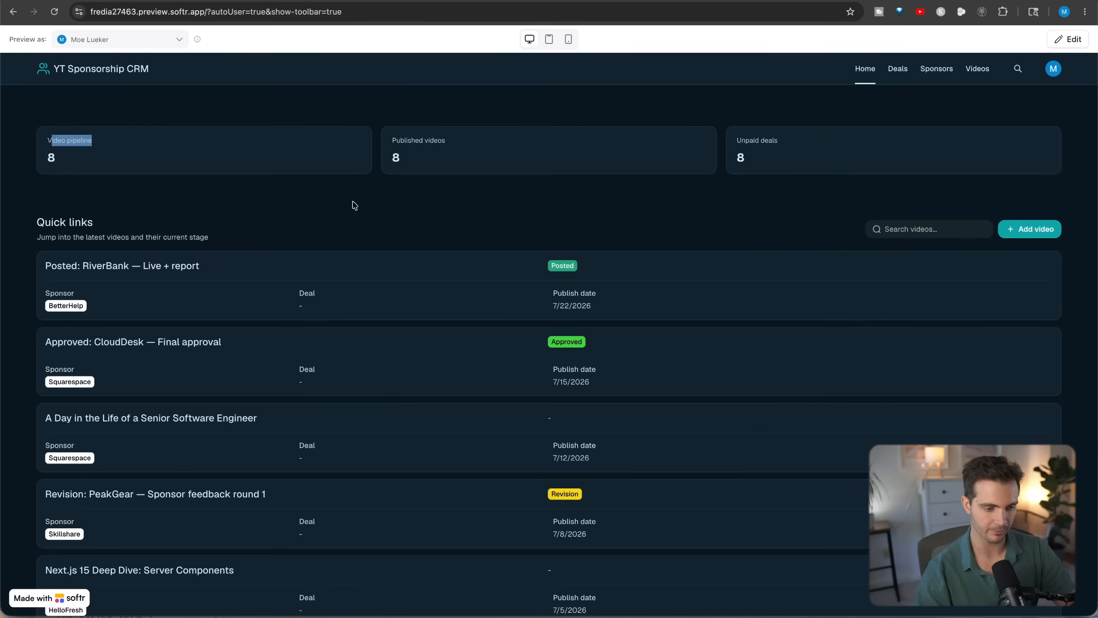
drag(382, 144, 471, 144)
drag(734, 141, 809, 143)
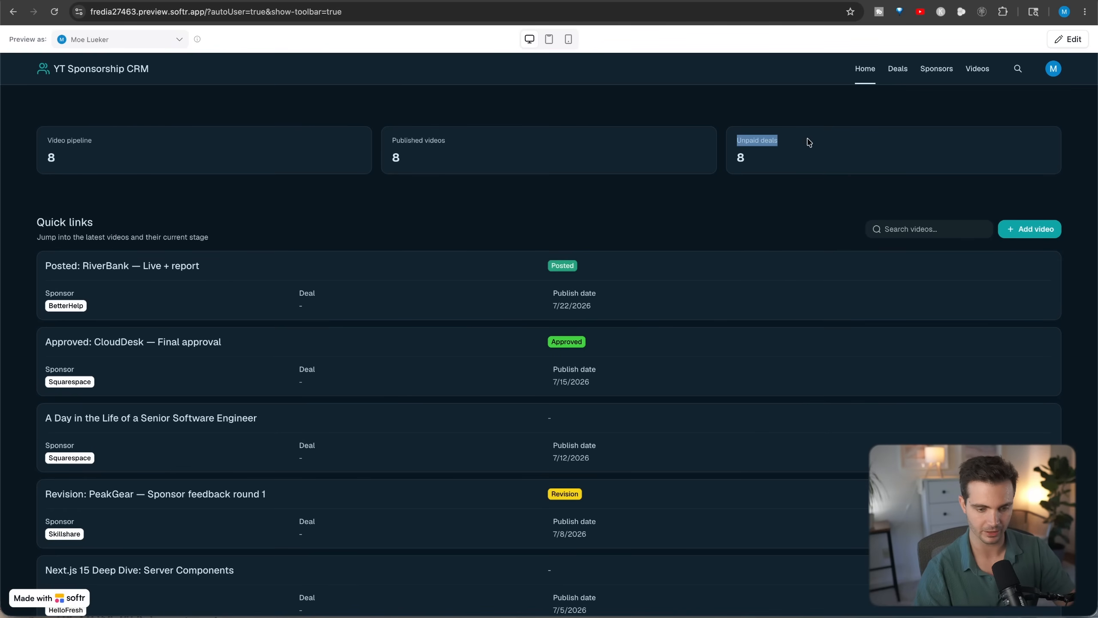
scroll(344, 174, down, 2)
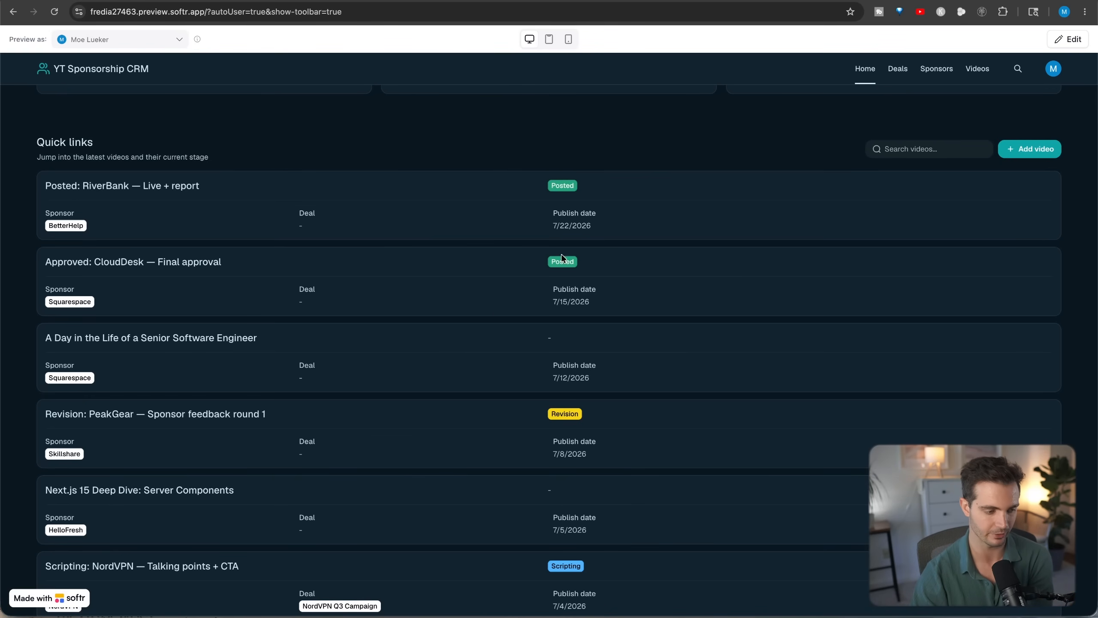
scroll(562, 258, down, 6)
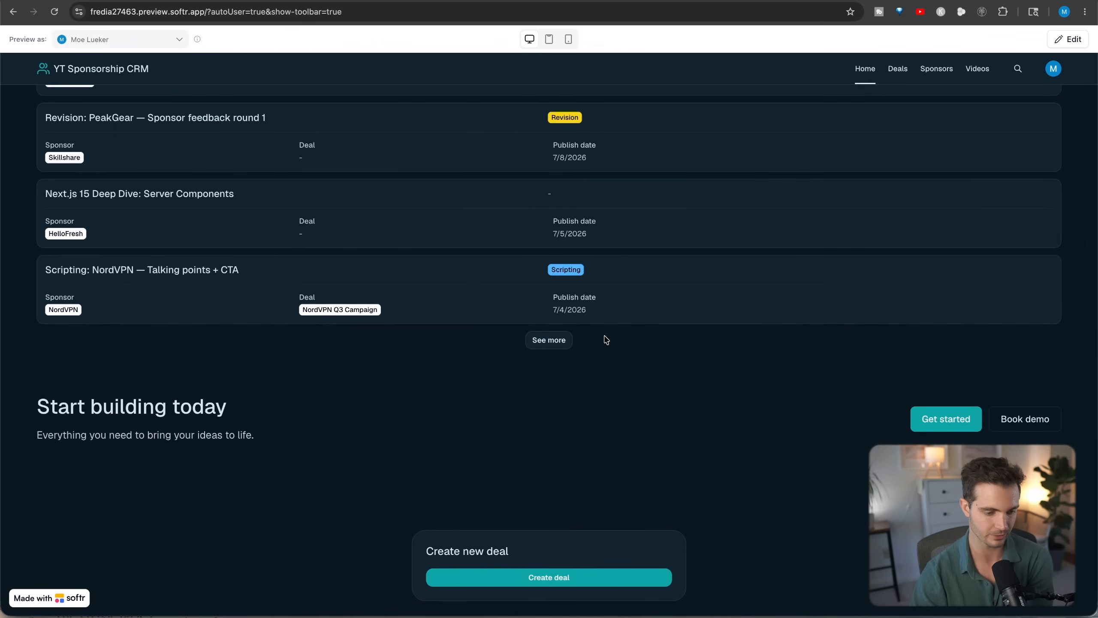
click(564, 344)
scroll(576, 368, down, 10)
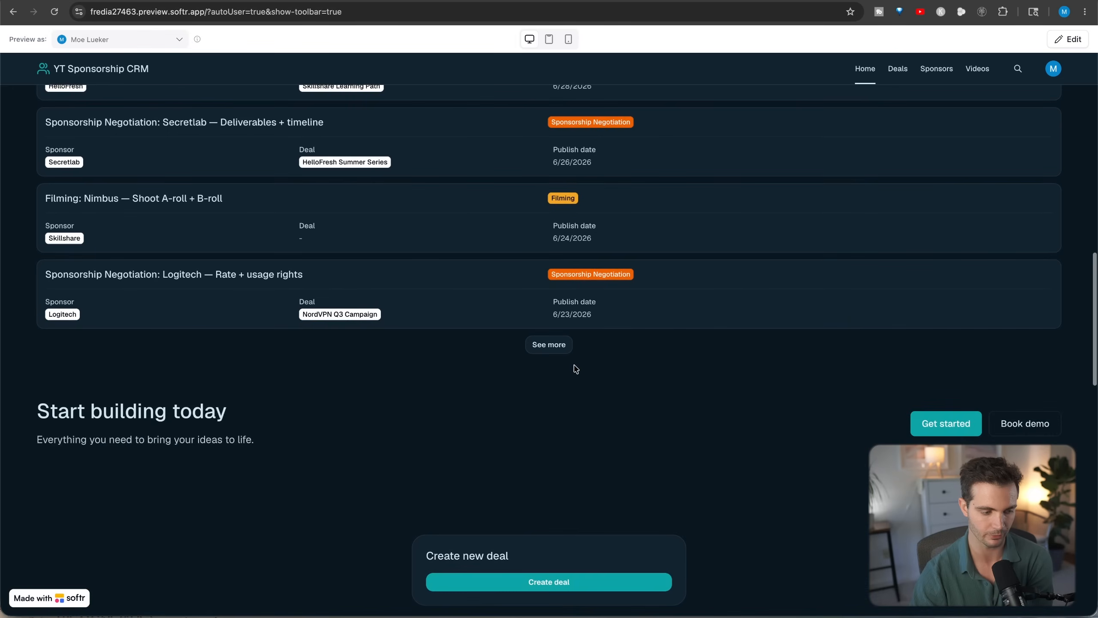
- Examine the Create new deal and Create new video forms on the Home page
scroll(573, 368, down, 9)
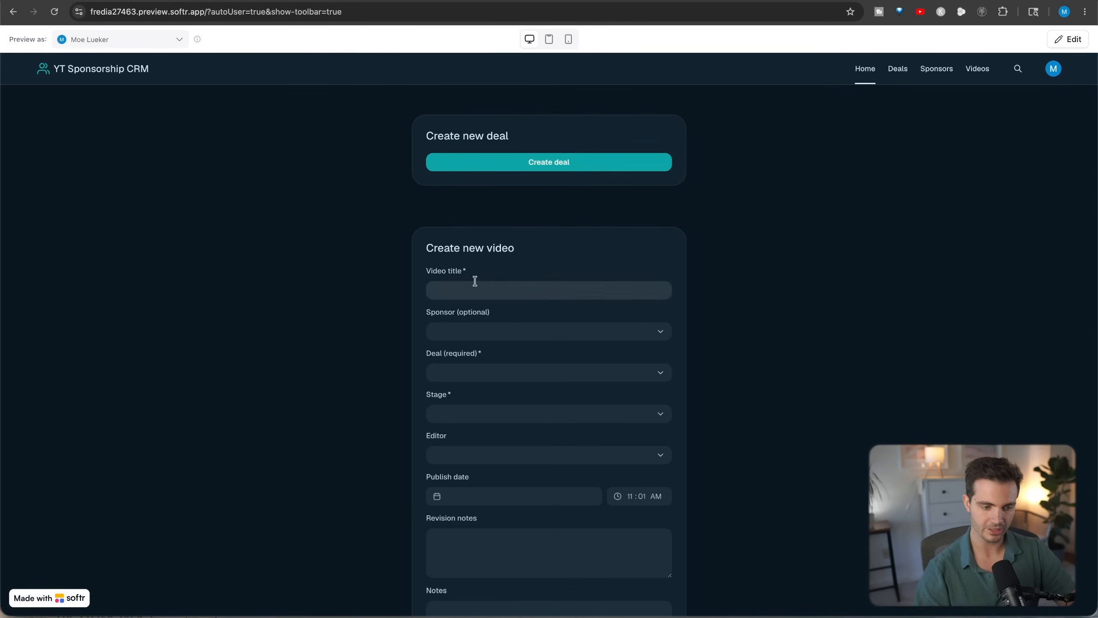
scroll(473, 278, down, 2)
click(463, 212)
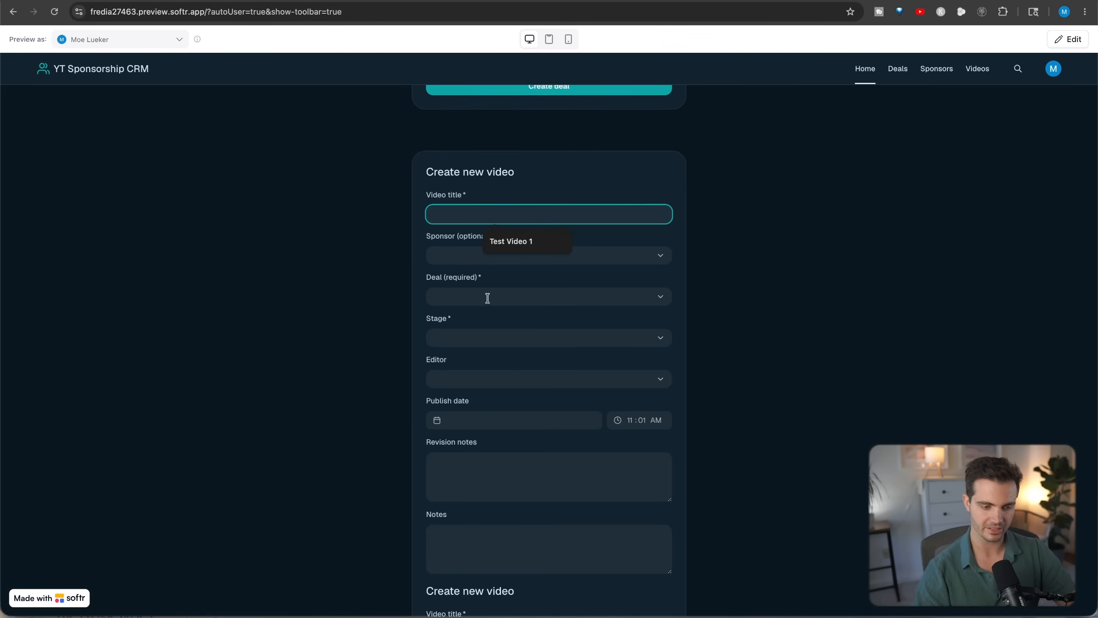
scroll(497, 411, down, 5)
scroll(495, 403, up, 15)
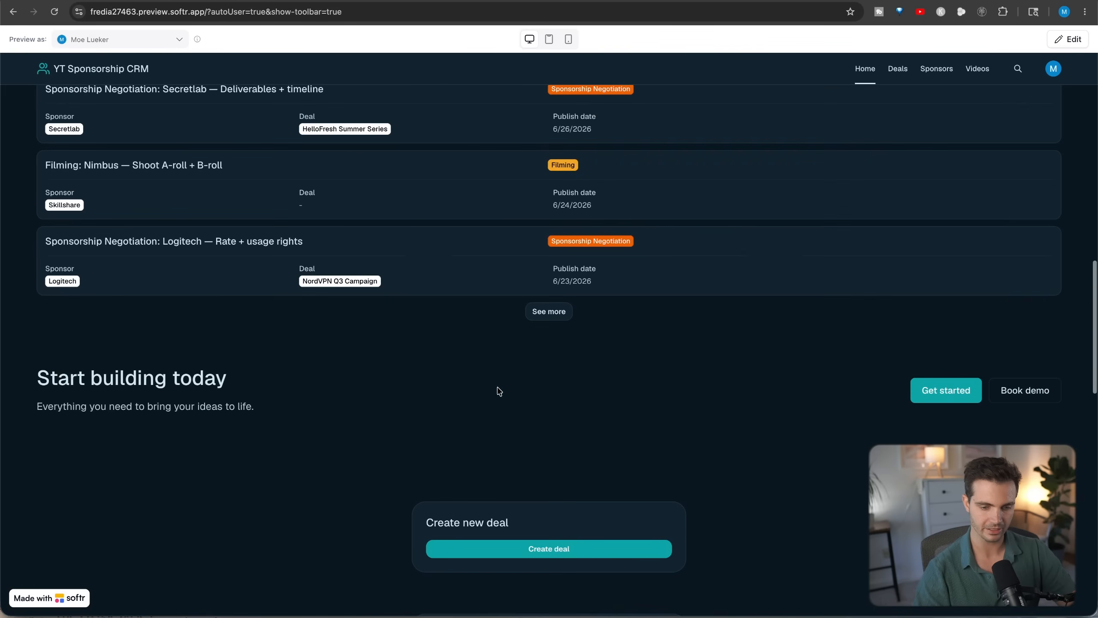
- Examine the stage columns and deal cards on the Deals page's board
click(977, 72)
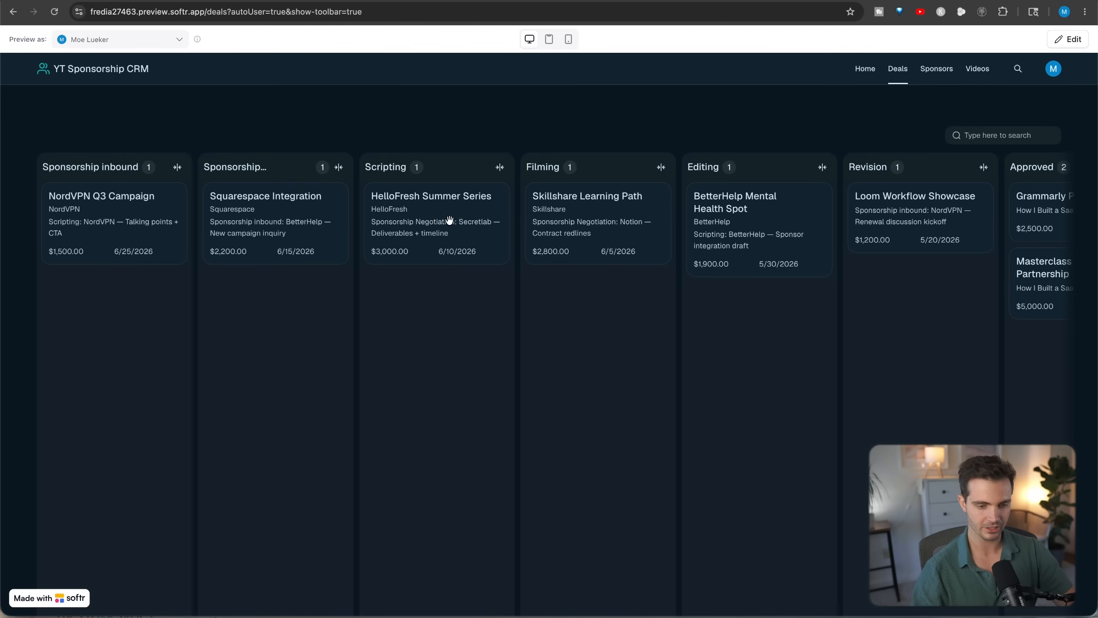
drag(17, 124, 560, 176)
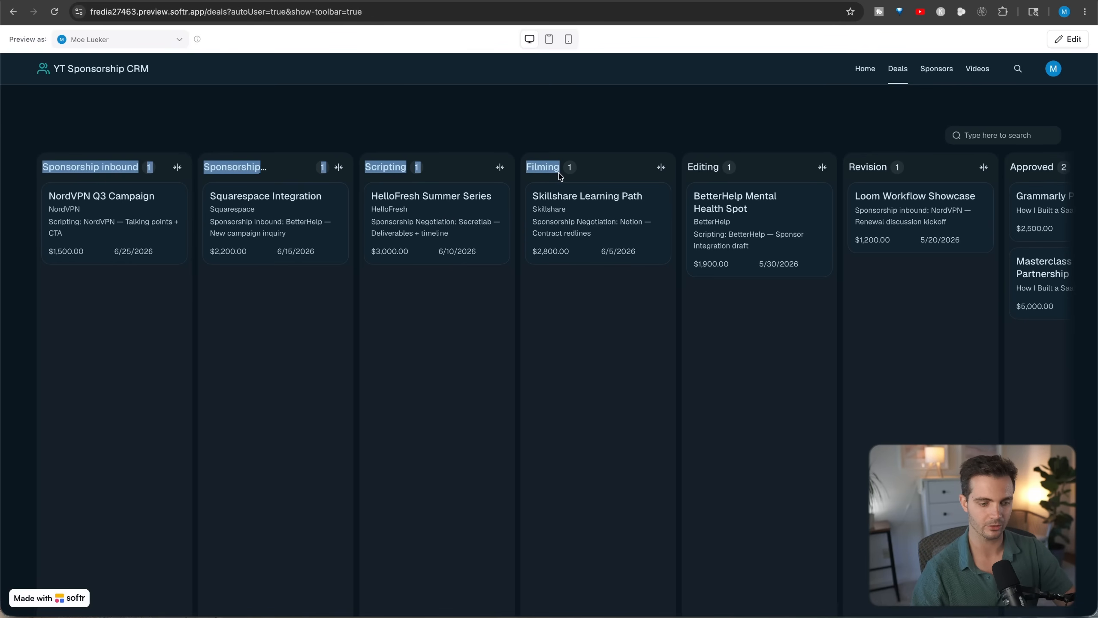
click(631, 138)
scroll(591, 351, right, 5)
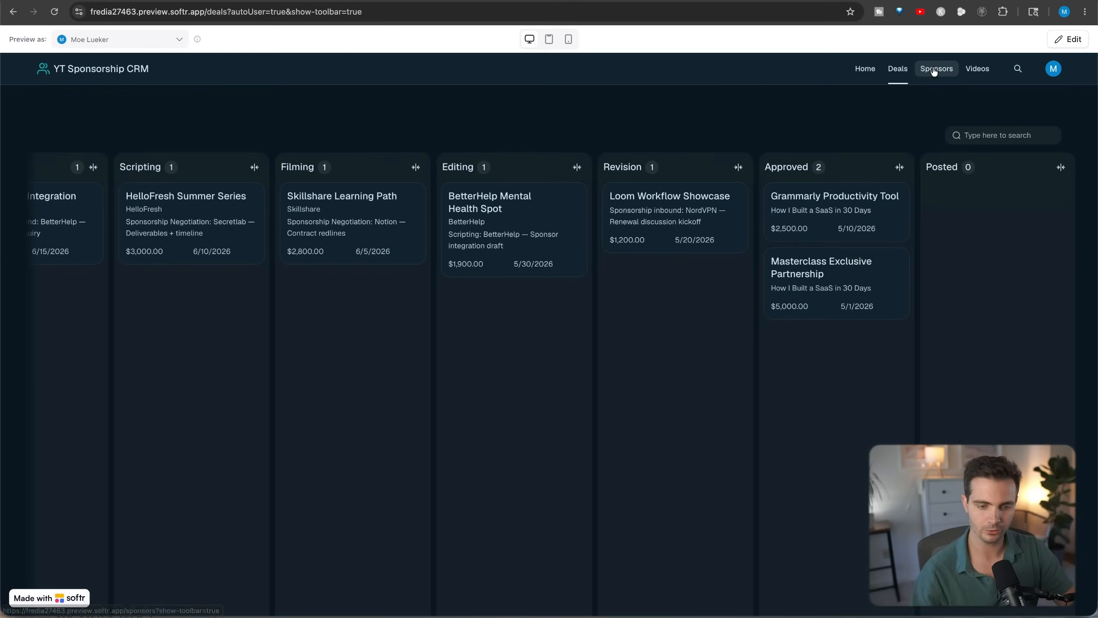
- Examine the agency, outstanding revenue and deals this month on the Sponsors page's cards
click(936, 68)
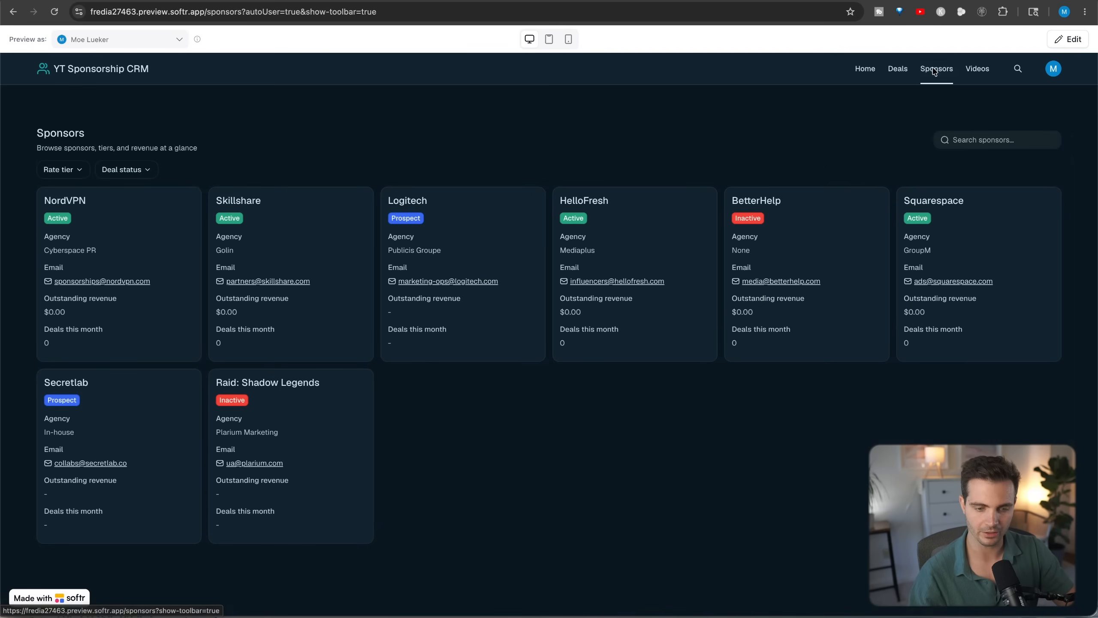
triple_click(88, 252)
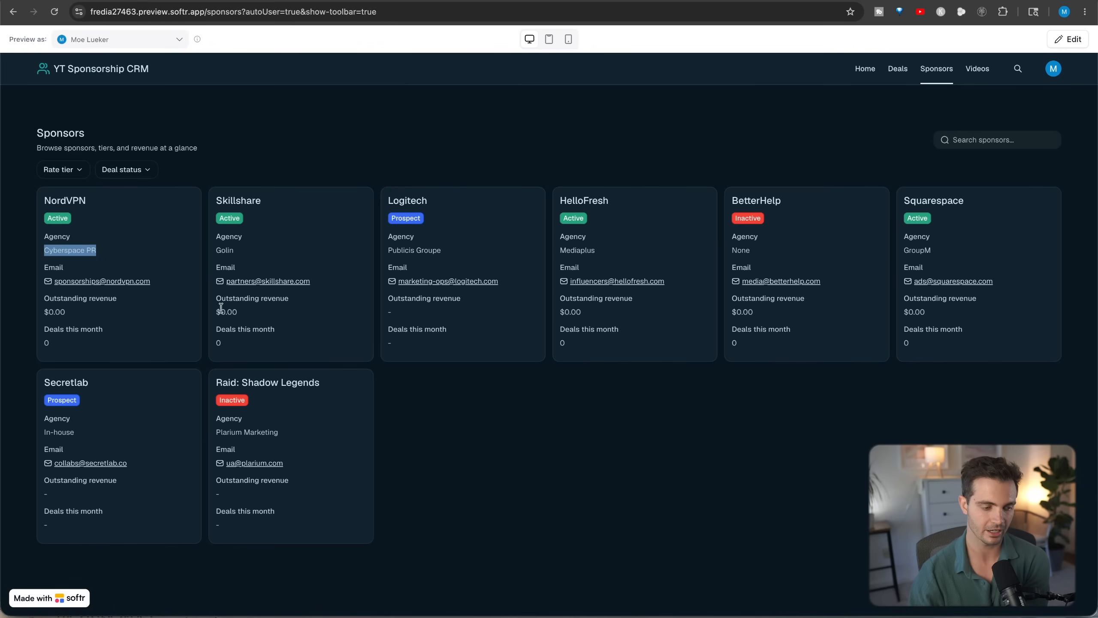
drag(221, 311, 268, 312)
click(225, 345)
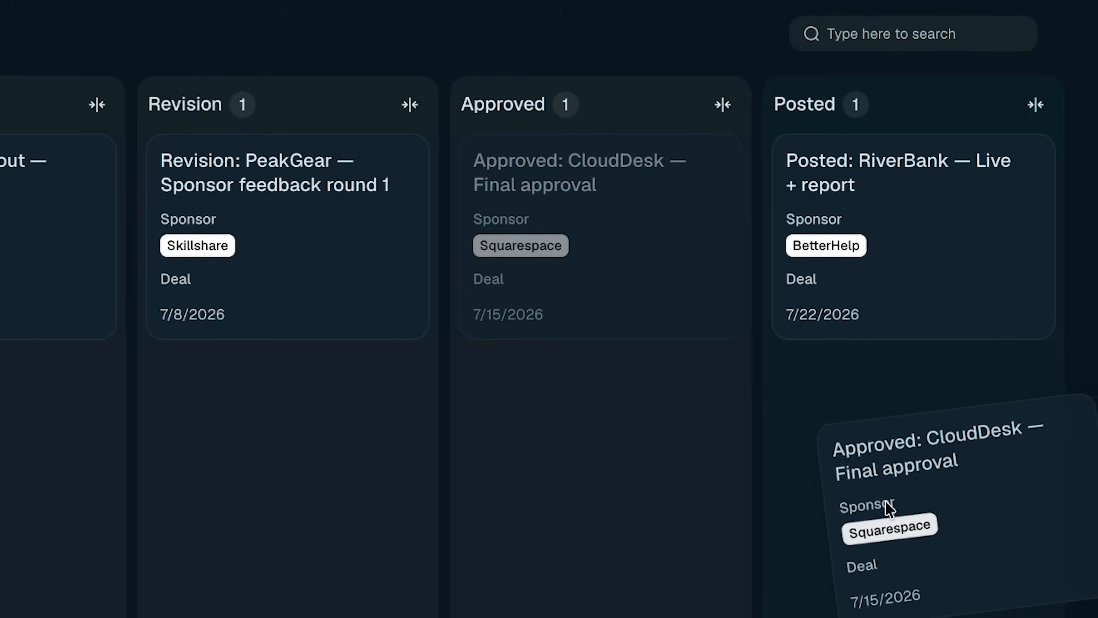
drag(821, 508, 886, 504)
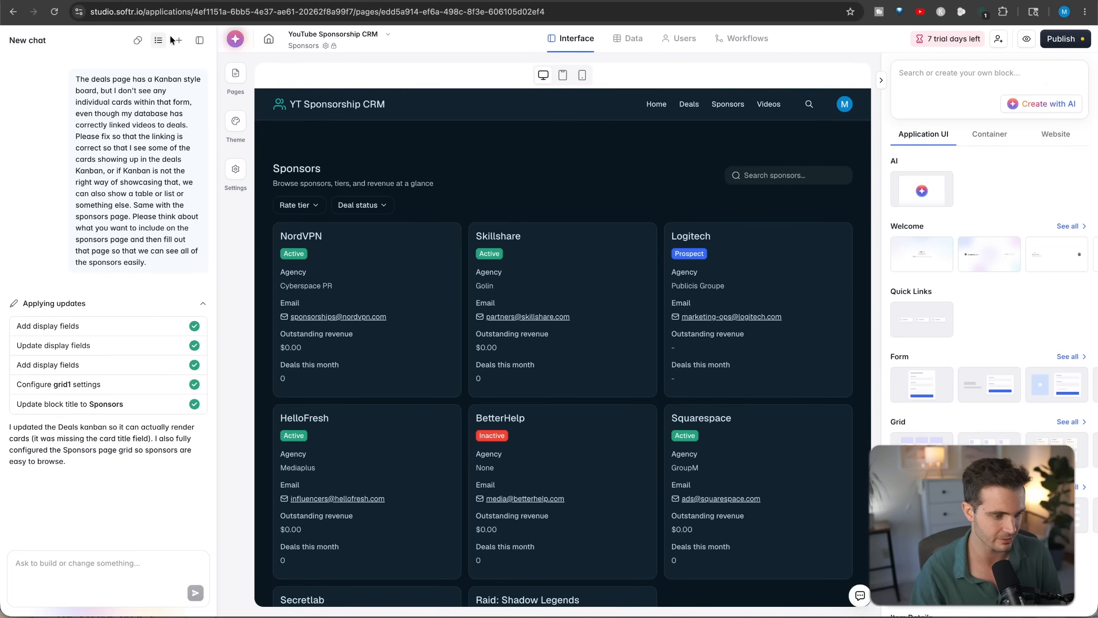
- Return from the preview to the interface editor and check the AI credits balance
click(173, 40)
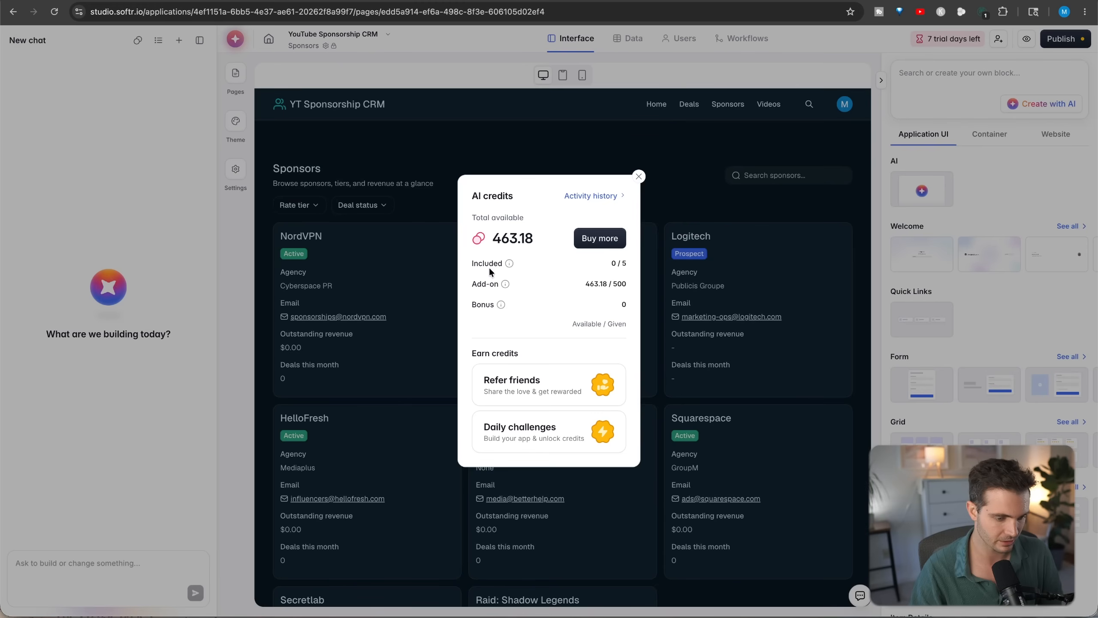
- Read the total available AI credits in the credits balance
drag(491, 239, 563, 236)
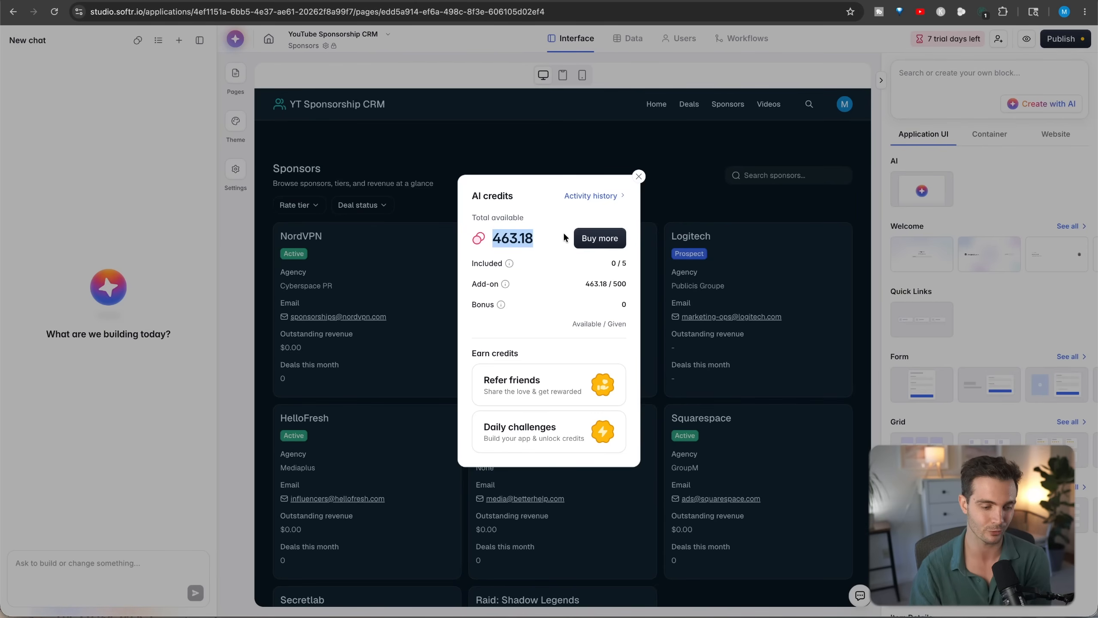
click(524, 237)
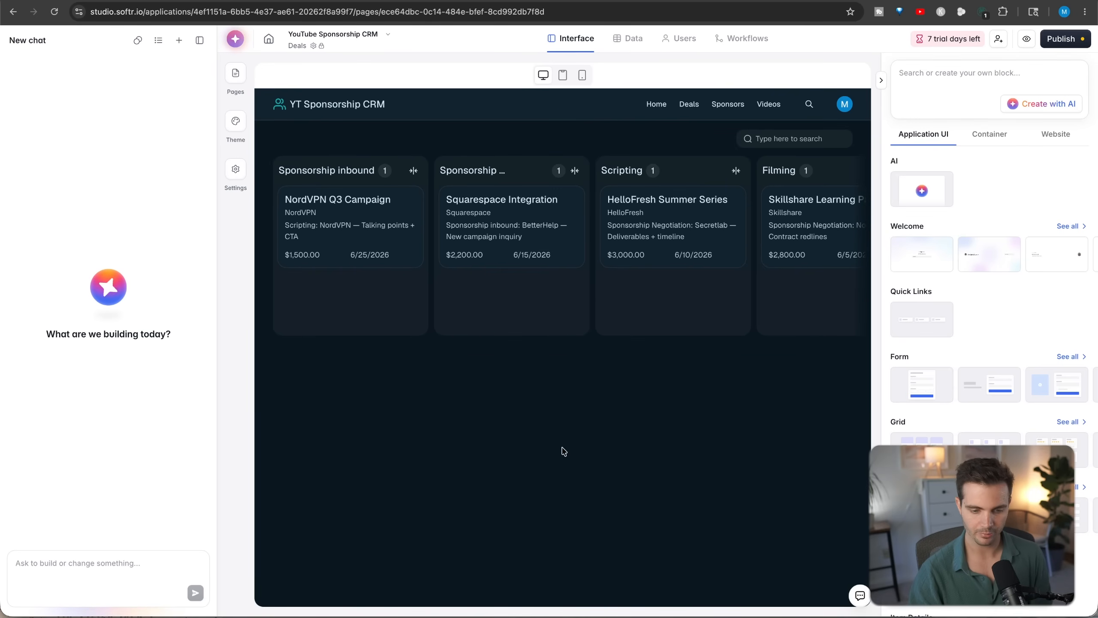
- Add a Horizontal card grid block to the Deals page and connect it to the Deals table of the YouTube Sponsorship CRM database
mouse_move(932, 334)
scroll(932, 333, down, 3)
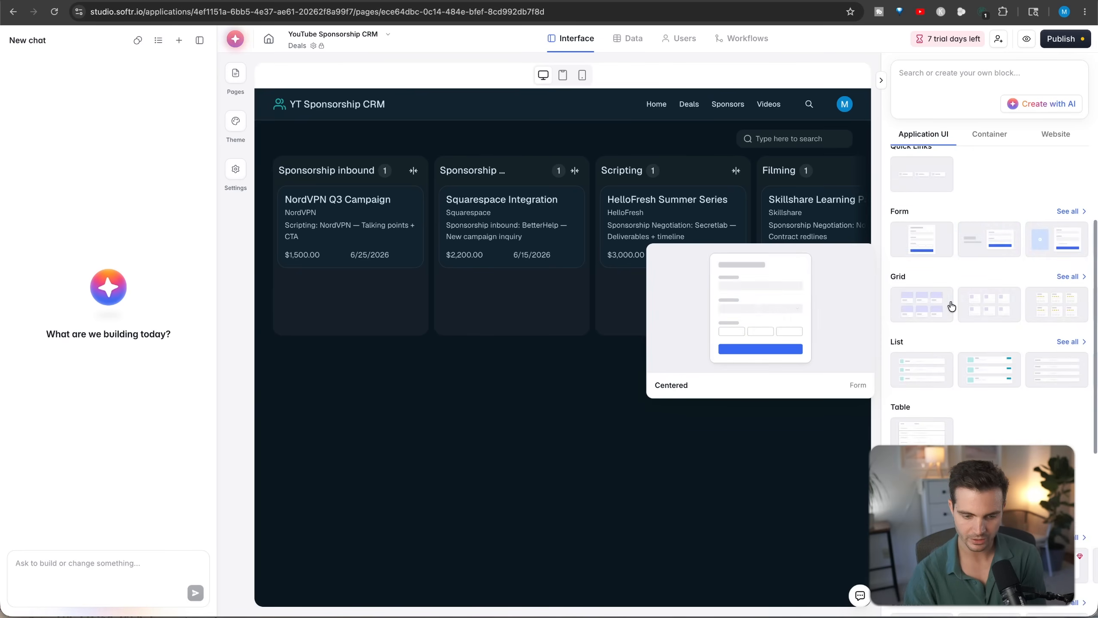
click(932, 313)
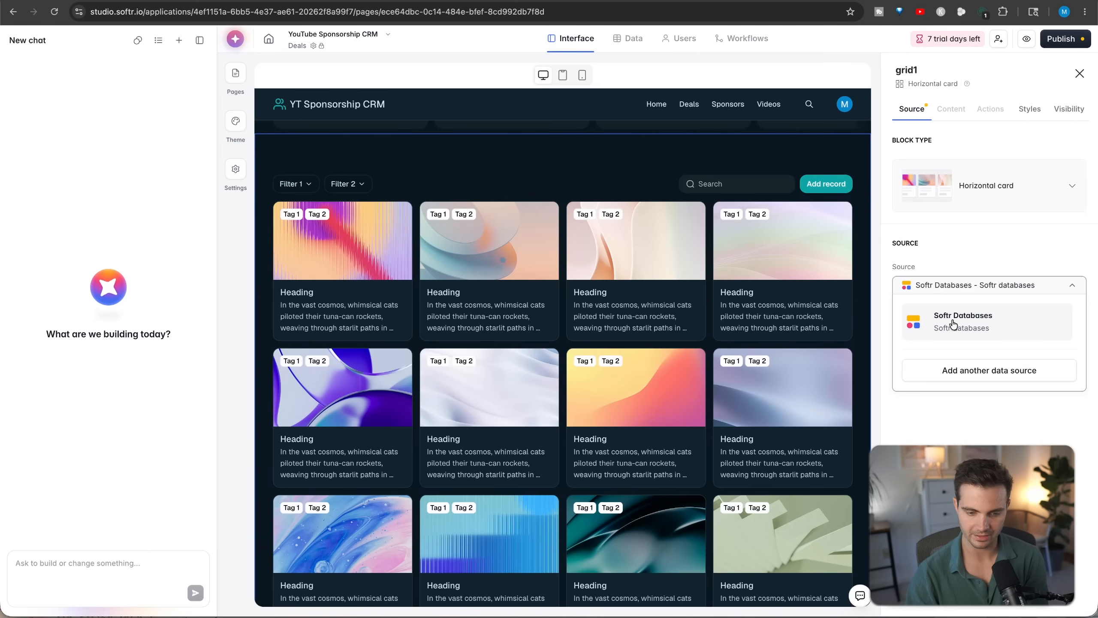
click(953, 324)
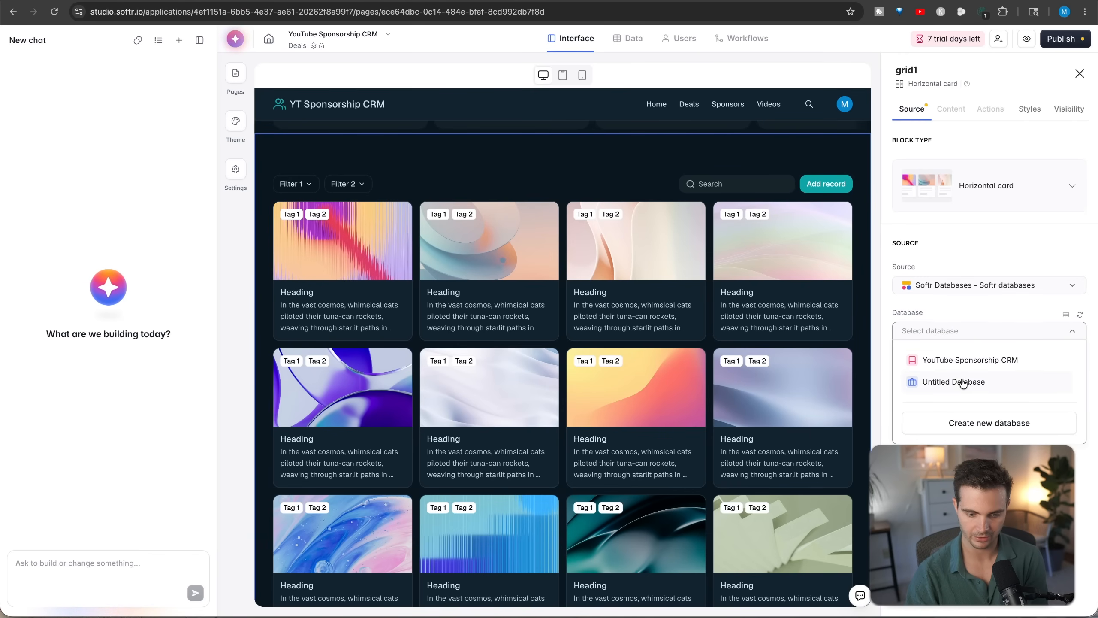
click(960, 365)
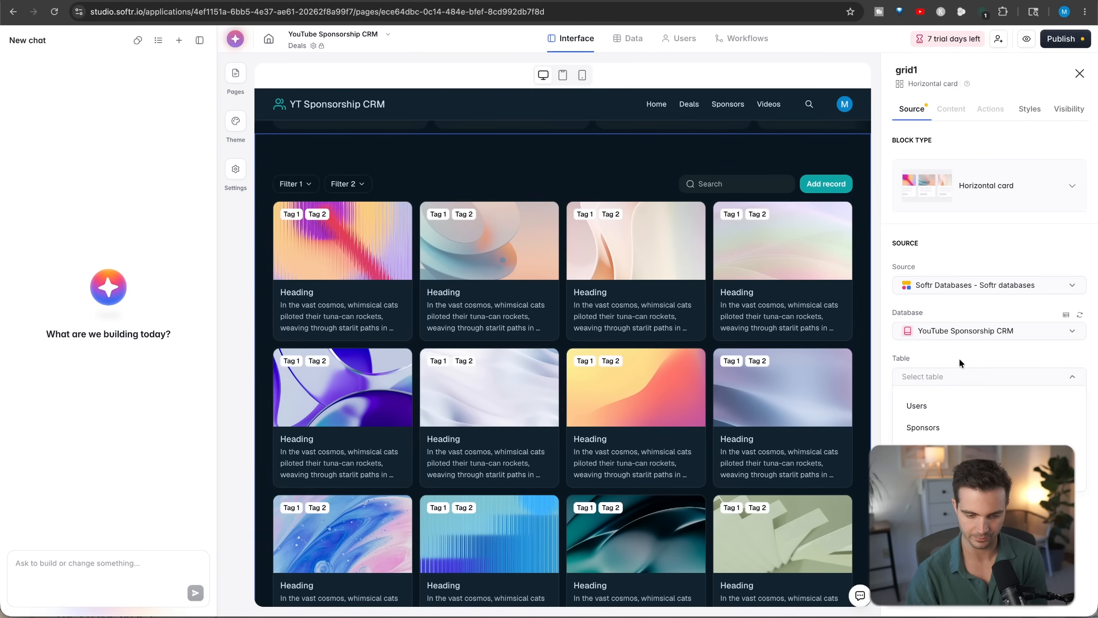
click(930, 470)
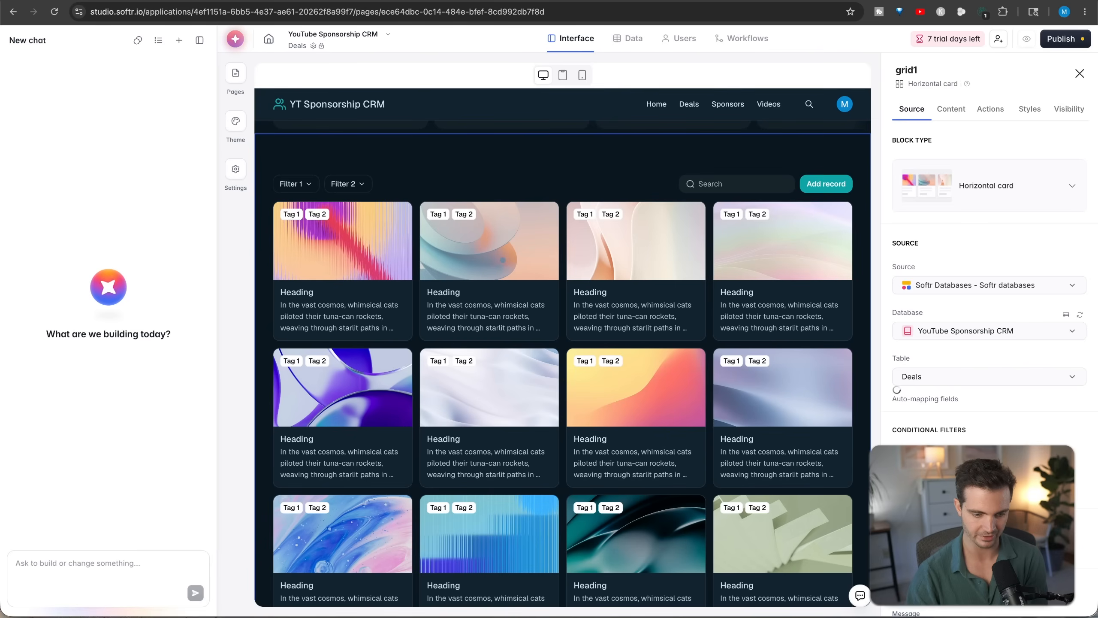
- Examine the new grid's deal cards and its conditional filter and default sort settings
scroll(288, 351, up, 4)
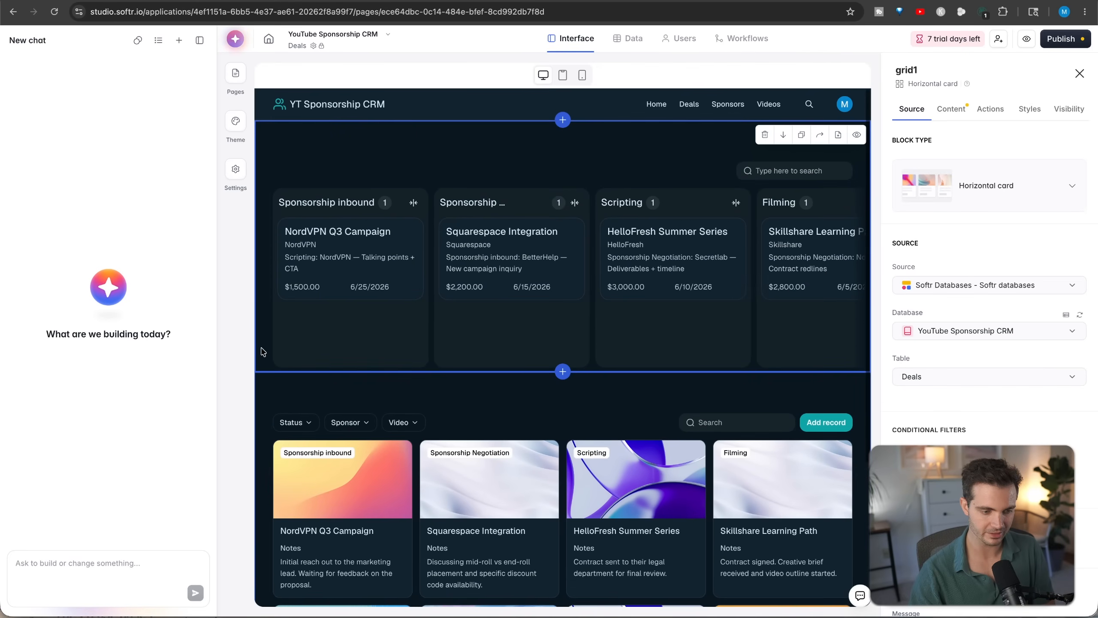
scroll(450, 280, down, 5)
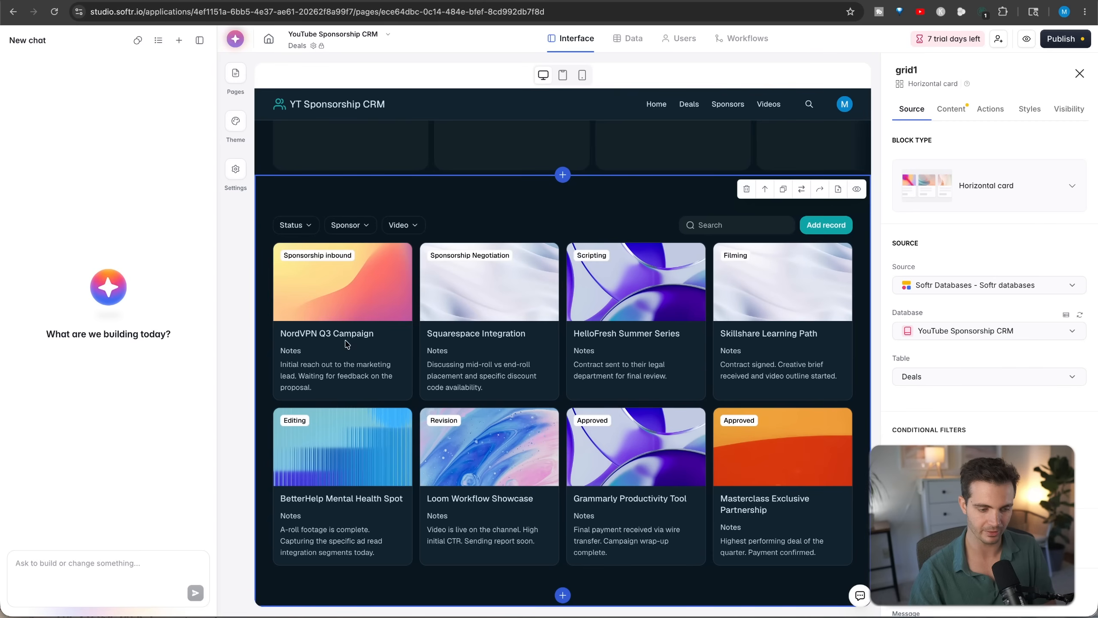
scroll(938, 380, down, 3)
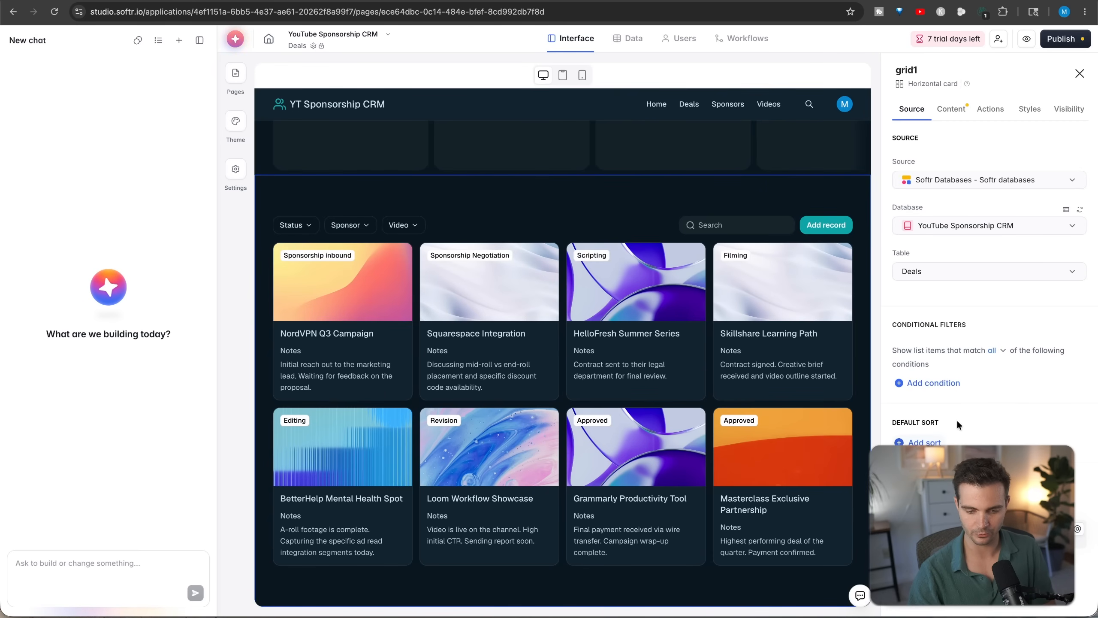
drag(888, 325, 1018, 327)
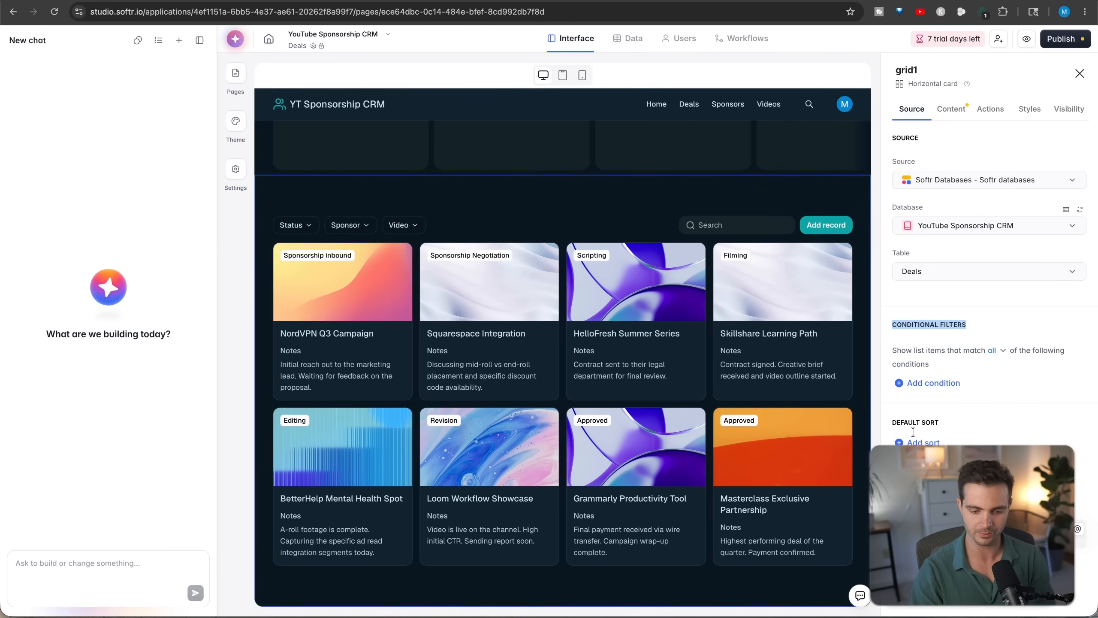
drag(889, 423, 966, 418)
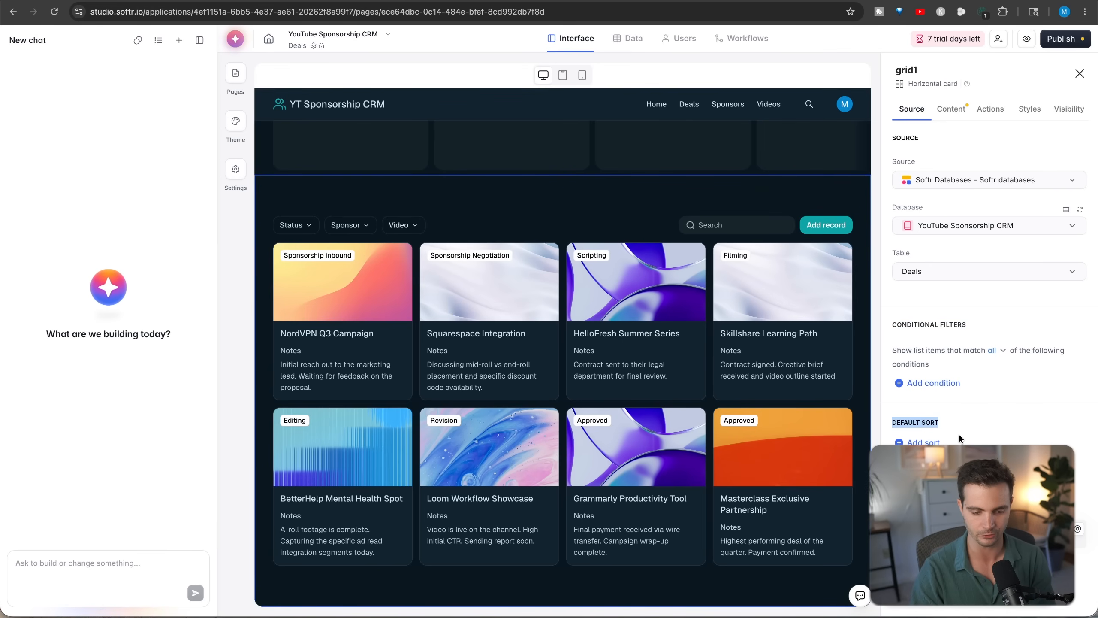
scroll(958, 439, up, 3)
- Add a Stacked list block below the card grid on the Deals page
click(562, 595)
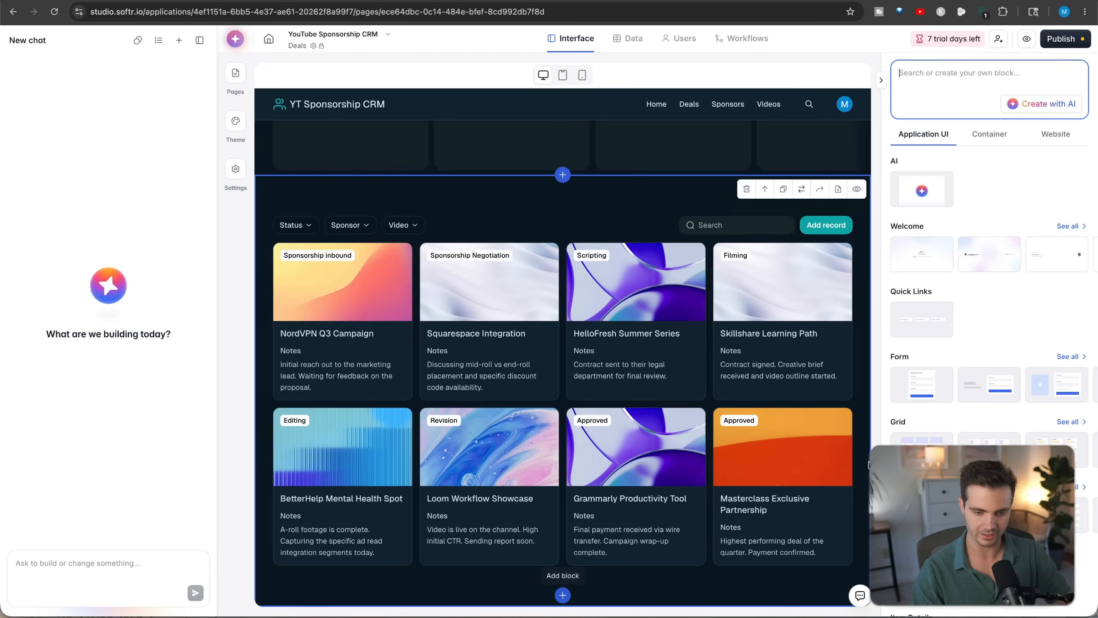
scroll(994, 302, down, 5)
mouse_move(1003, 286)
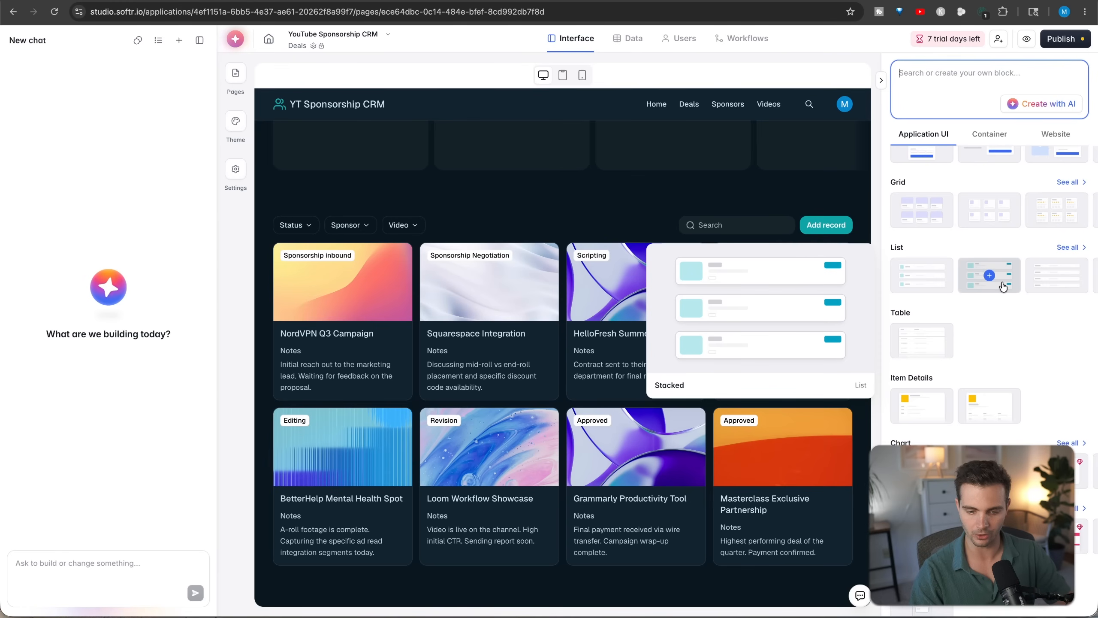
click(1003, 286)
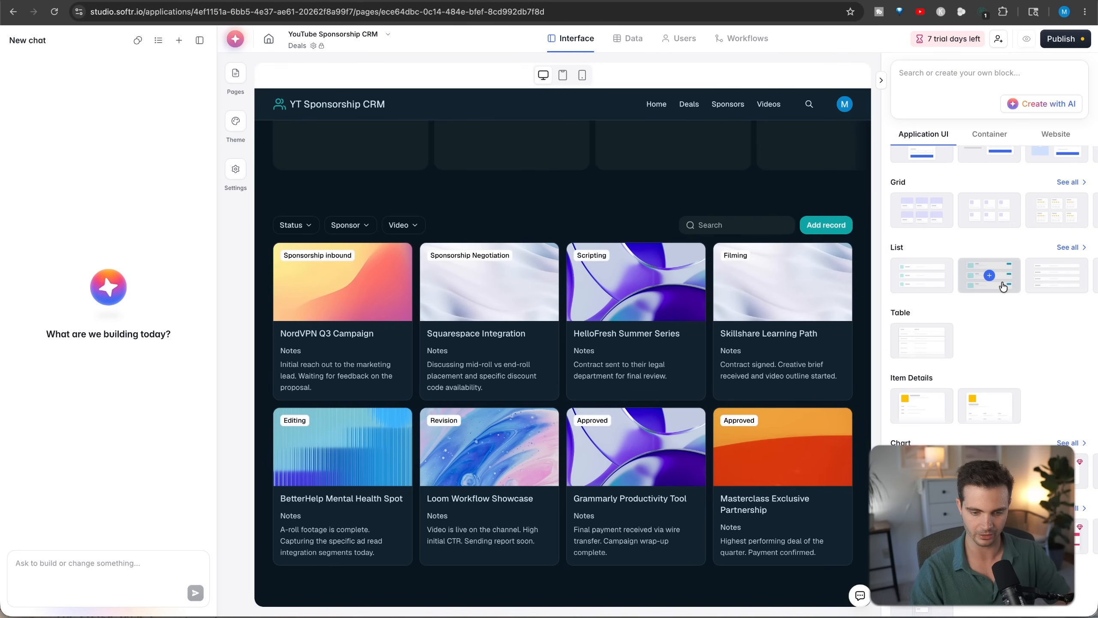
click(997, 283)
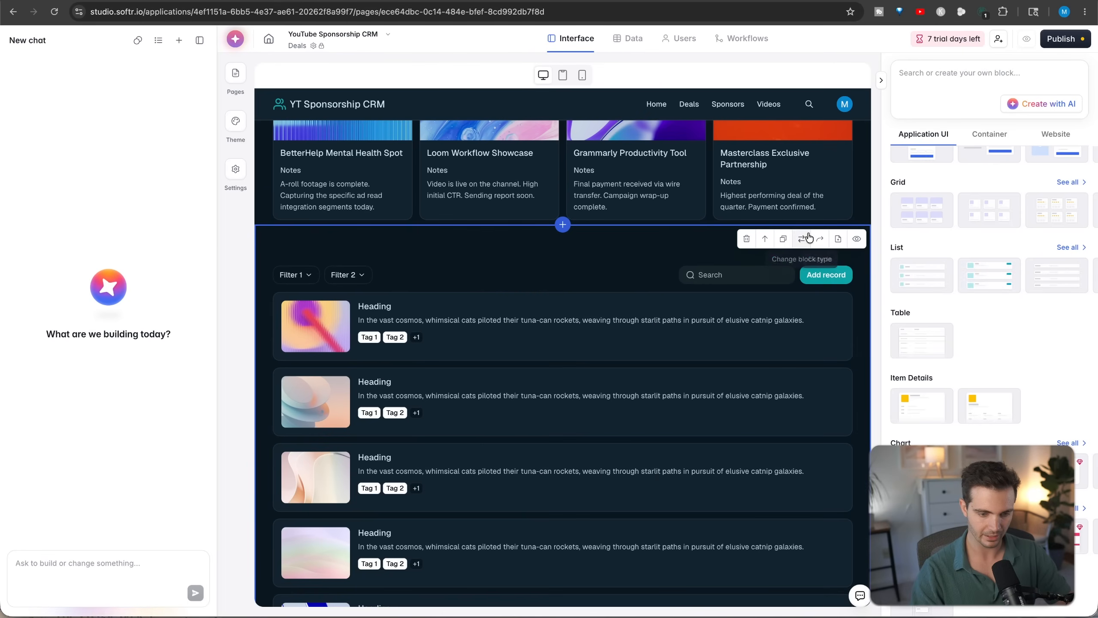
- Connect the list block to the Deals table of the YouTube Sponsorship CRM database in Softr Databases
click(669, 243)
click(958, 285)
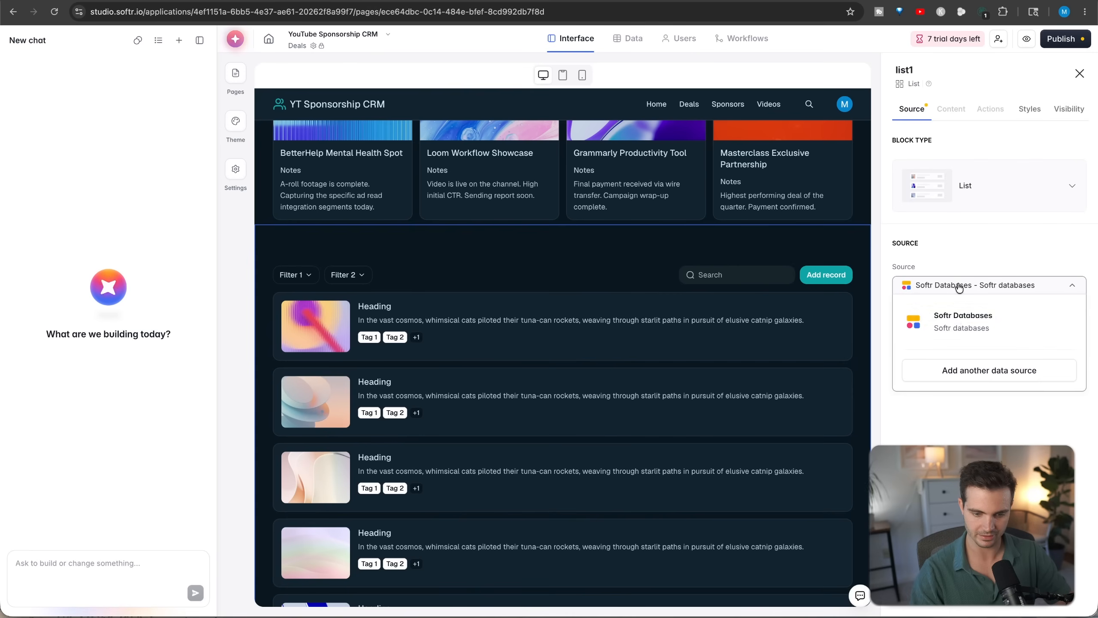
click(955, 319)
click(960, 333)
click(955, 361)
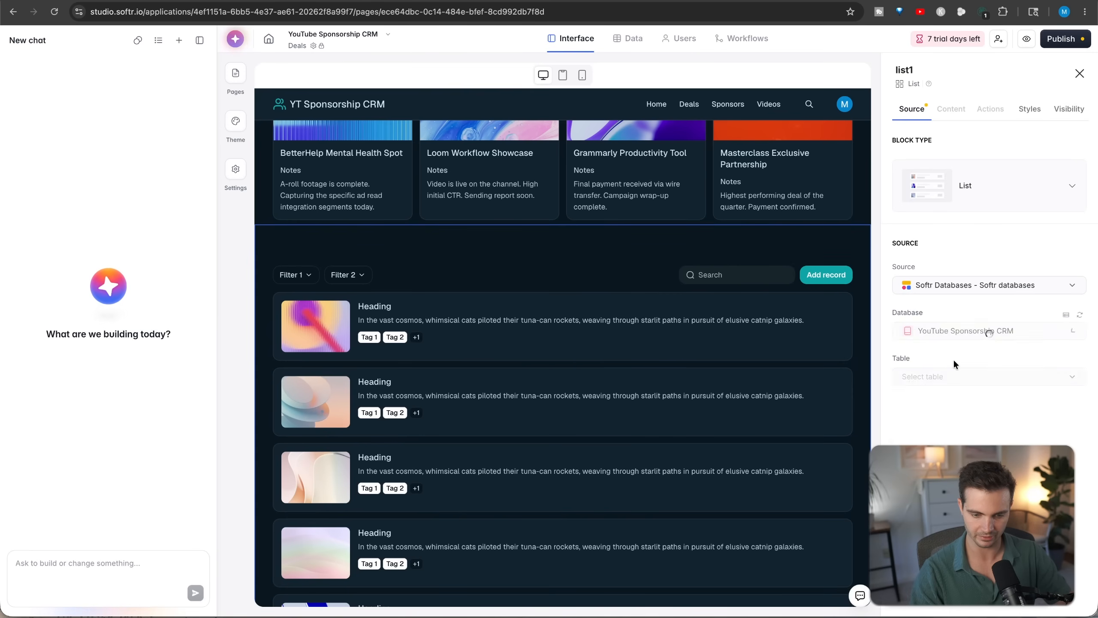
click(953, 375)
click(942, 449)
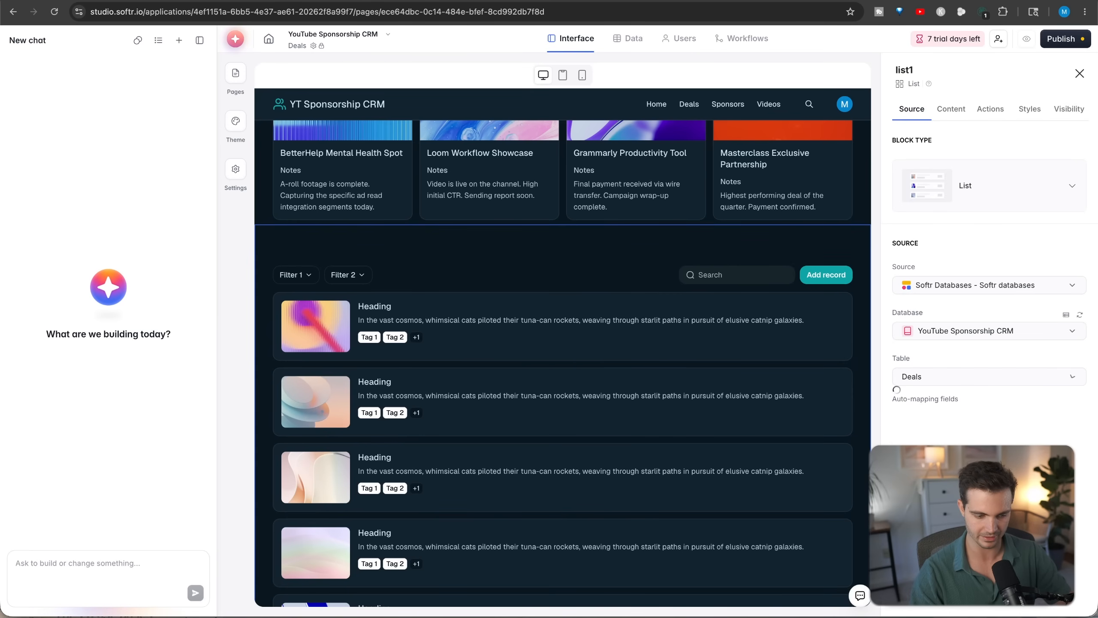
- Add a Centered form block below the deals list and send its submissions to the Deals table of YouTube Sponsorship CRM
scroll(644, 421, down, 2)
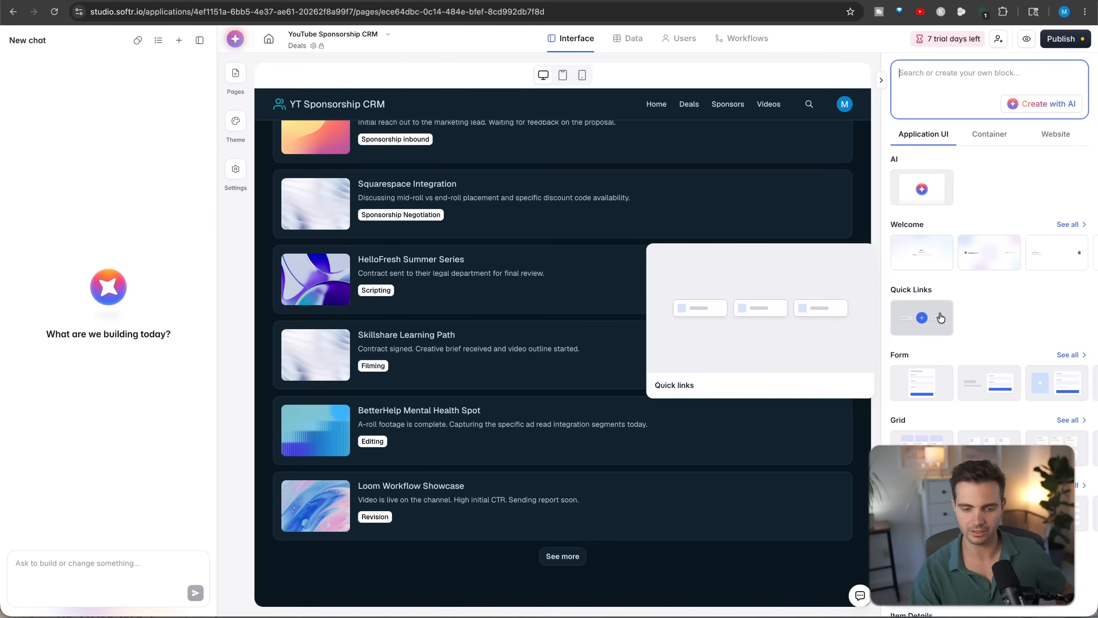
click(923, 392)
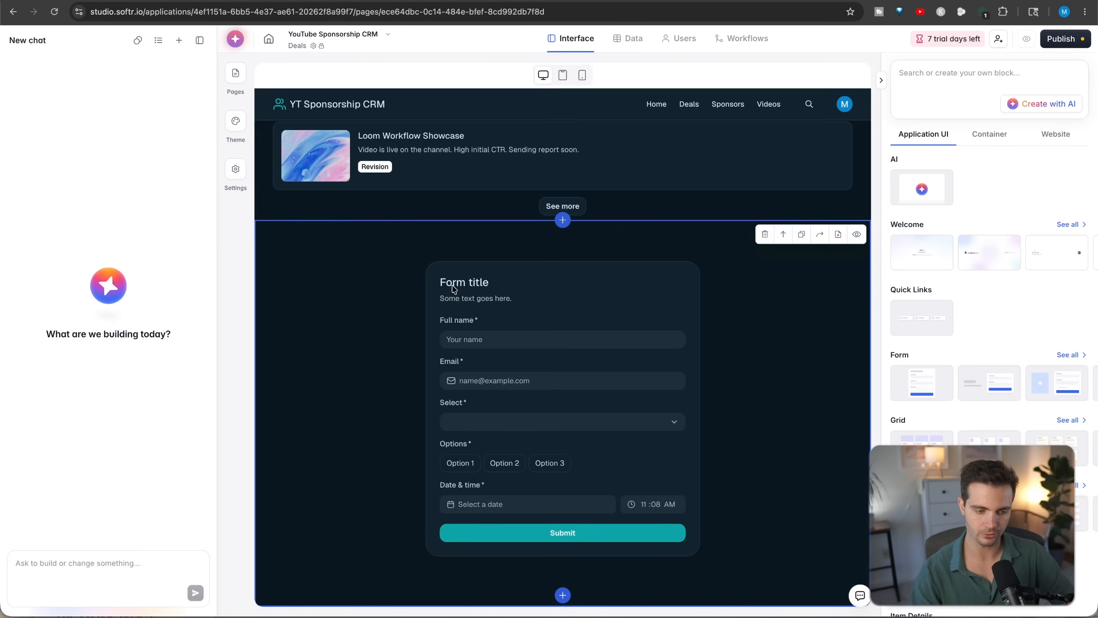
click(453, 290)
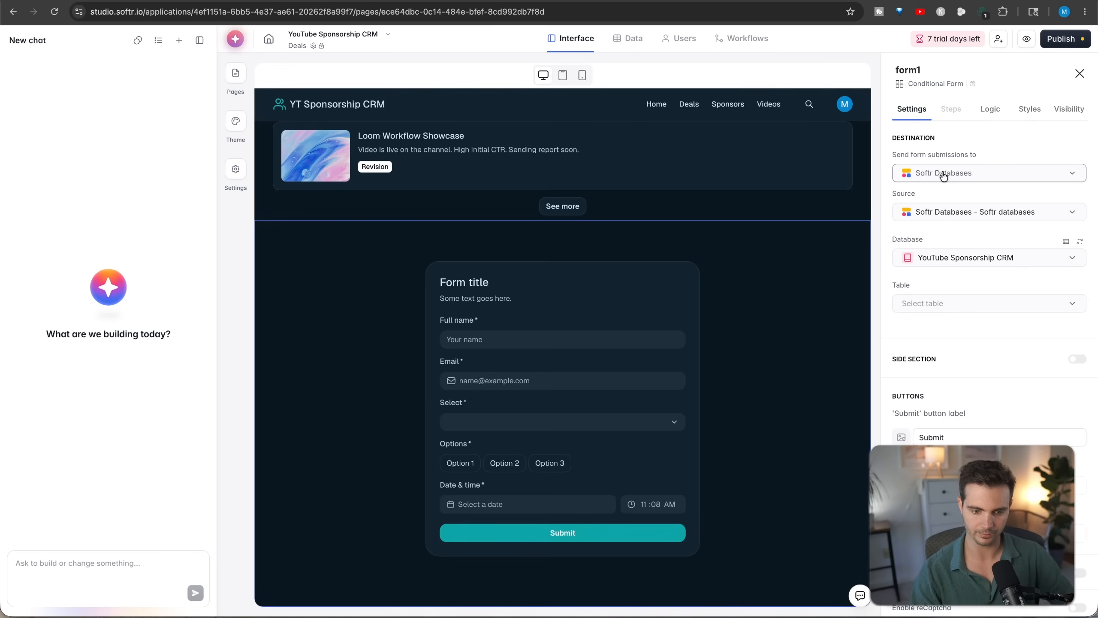
click(952, 260)
click(968, 287)
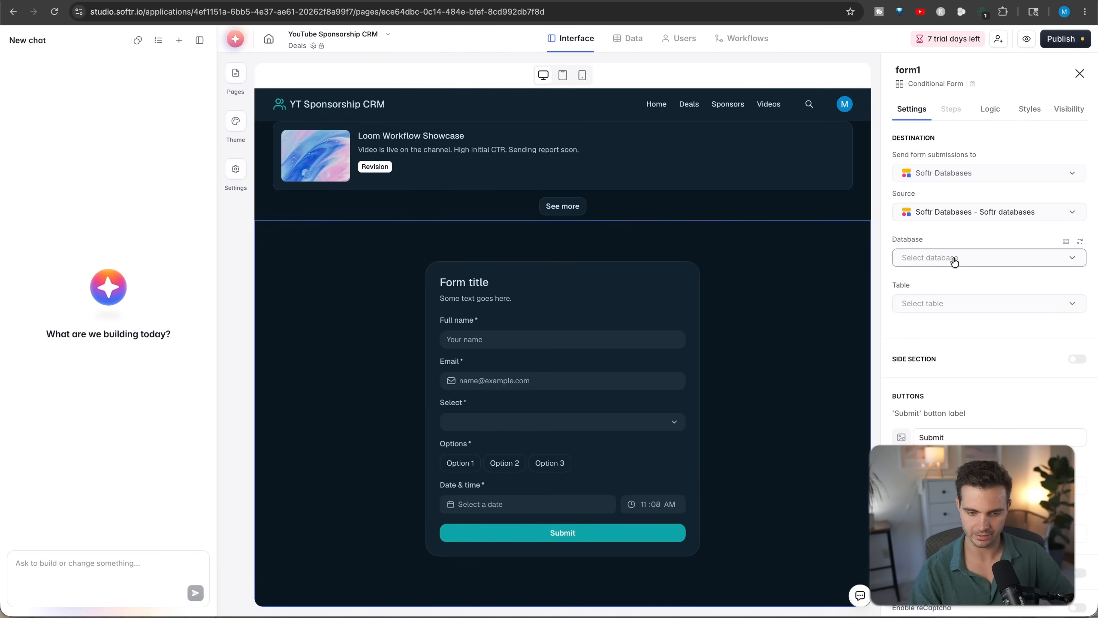
click(951, 305)
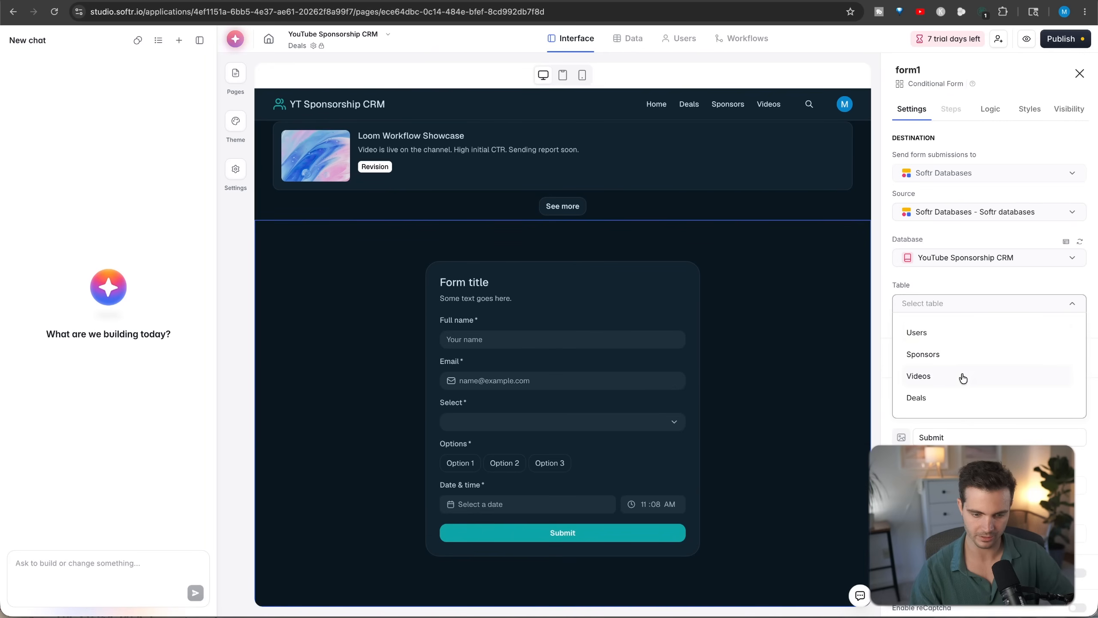
click(934, 399)
- Review the form's step fields and its ending settings
click(951, 108)
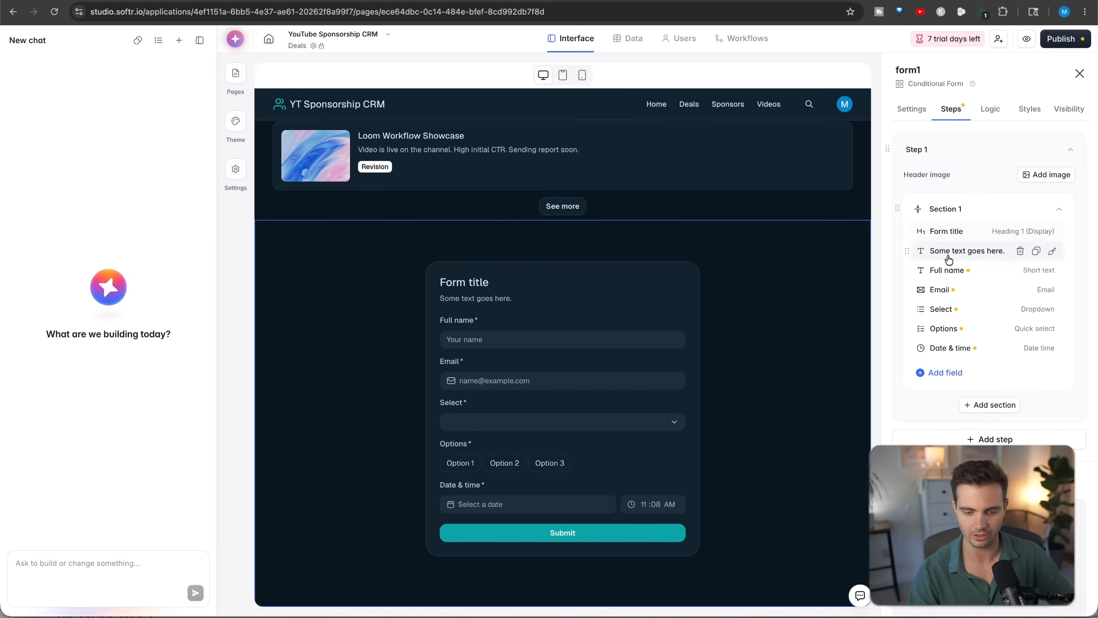
scroll(946, 259, down, 5)
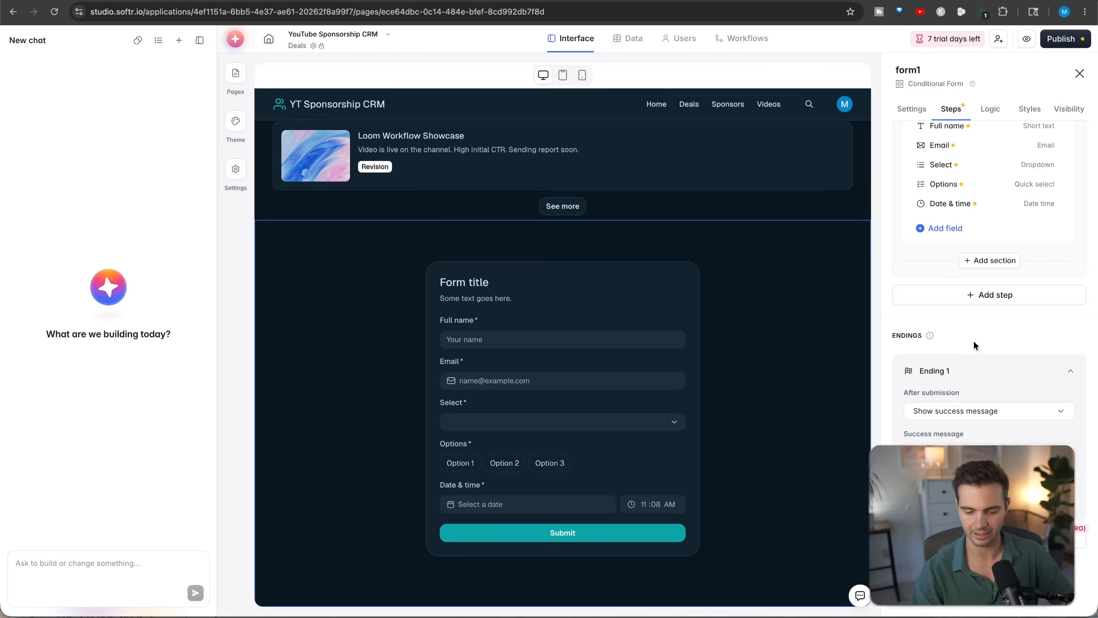
click(68, 572)
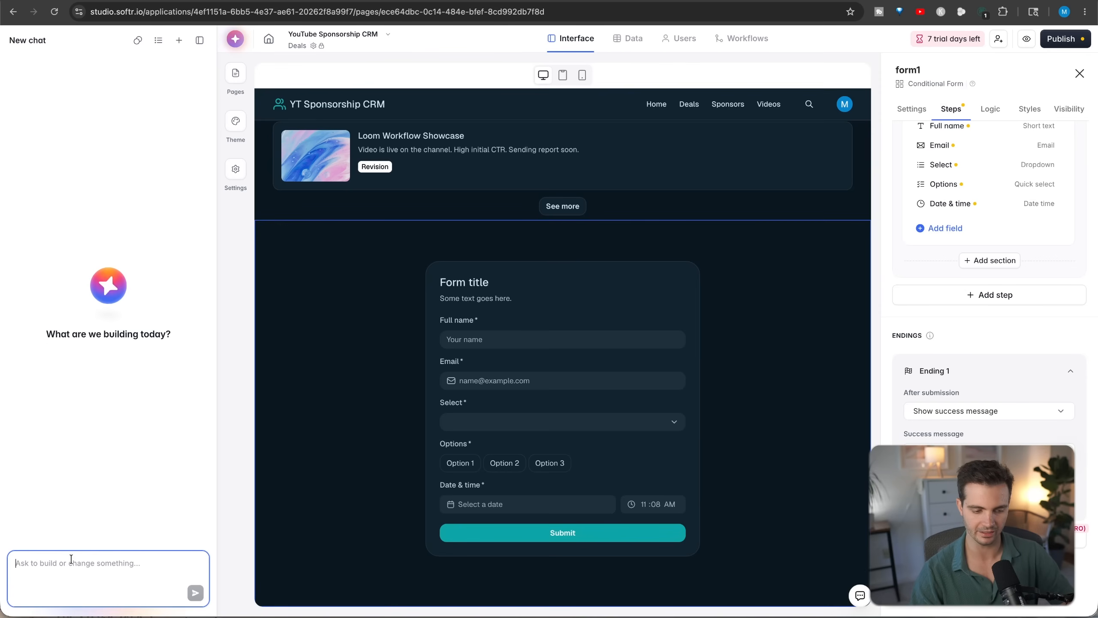
- Delete the form block from the Deals page
click(726, 247)
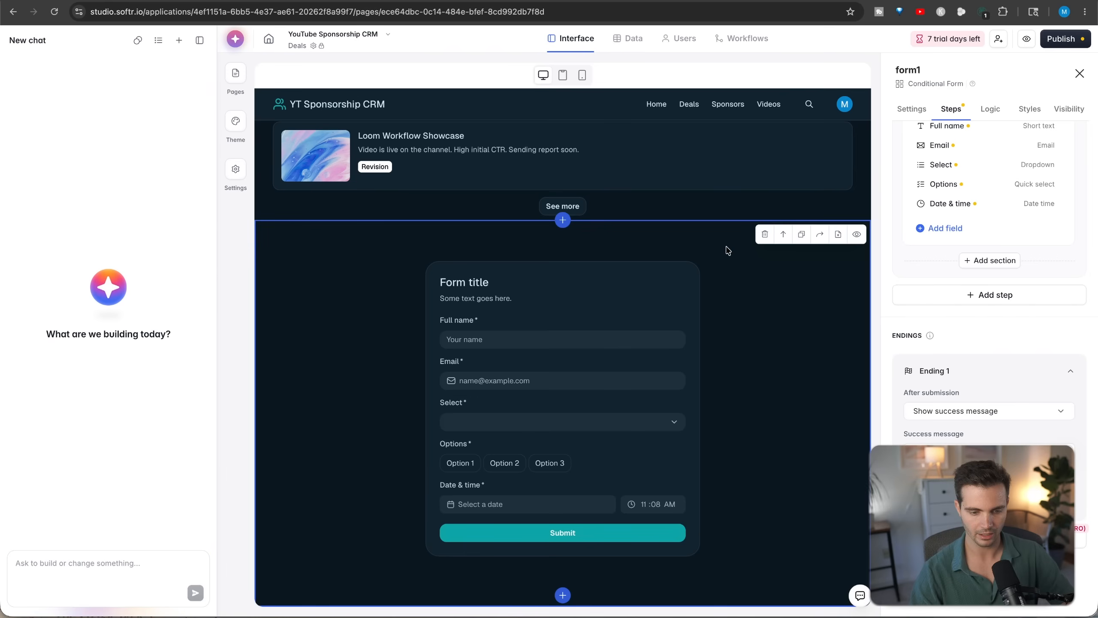
click(760, 238)
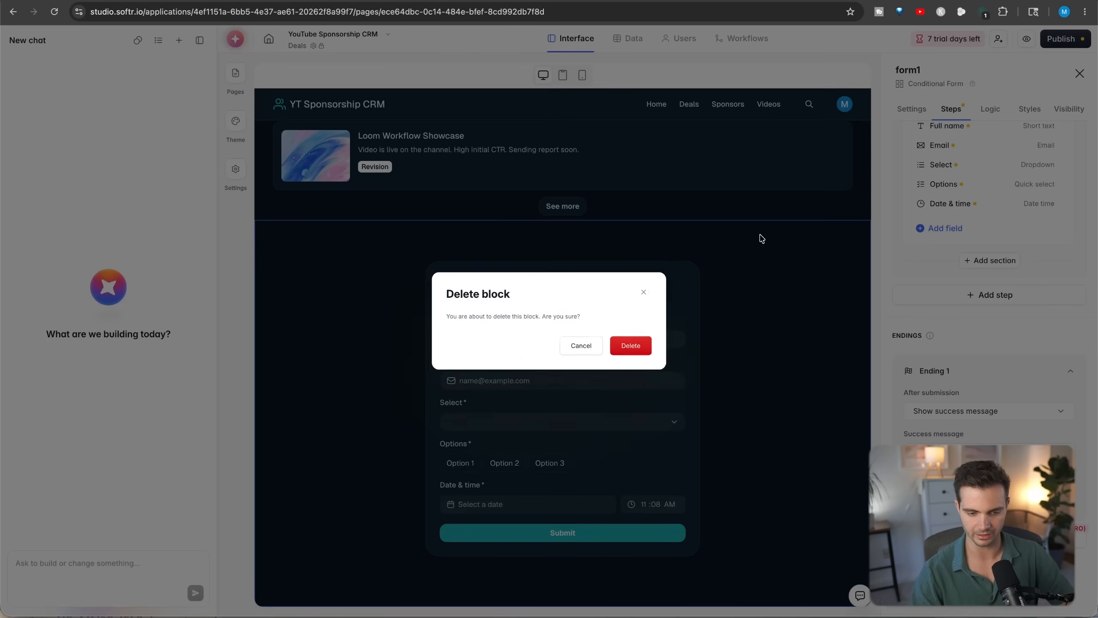
click(650, 351)
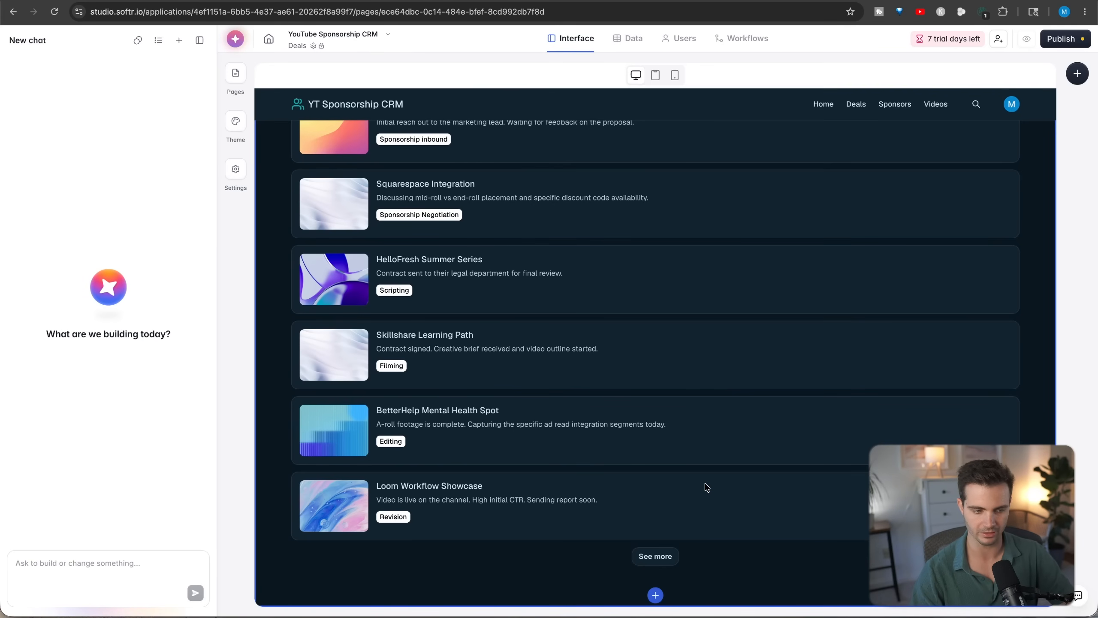
- Examine the app's user authentication settings, including sign-up options and onboarding flows
click(682, 43)
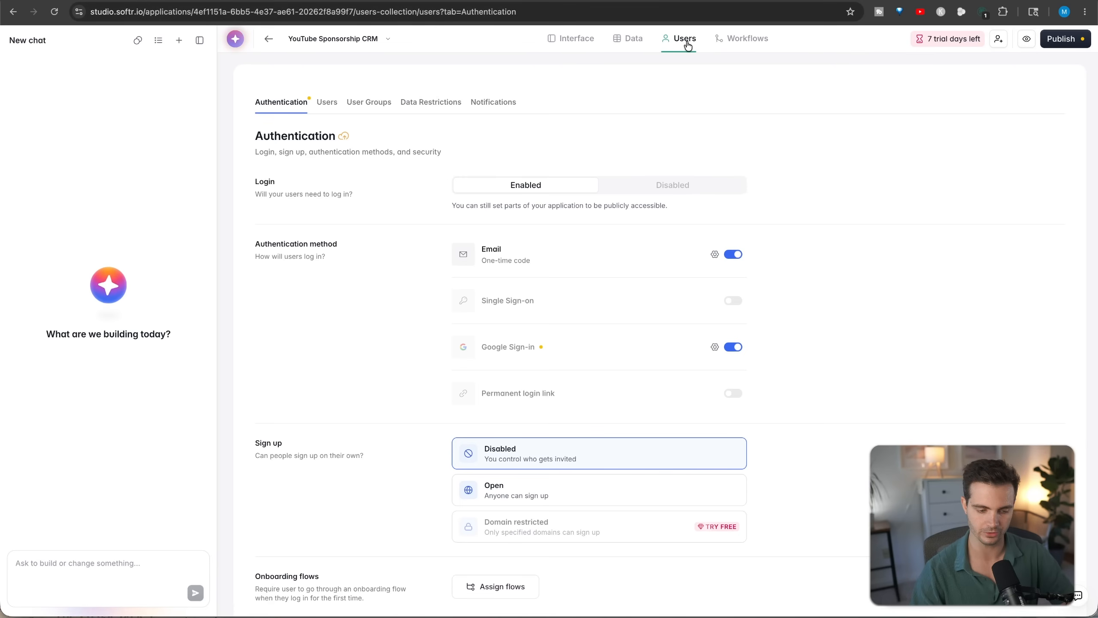
scroll(660, 204, down, 3)
drag(253, 444, 414, 462)
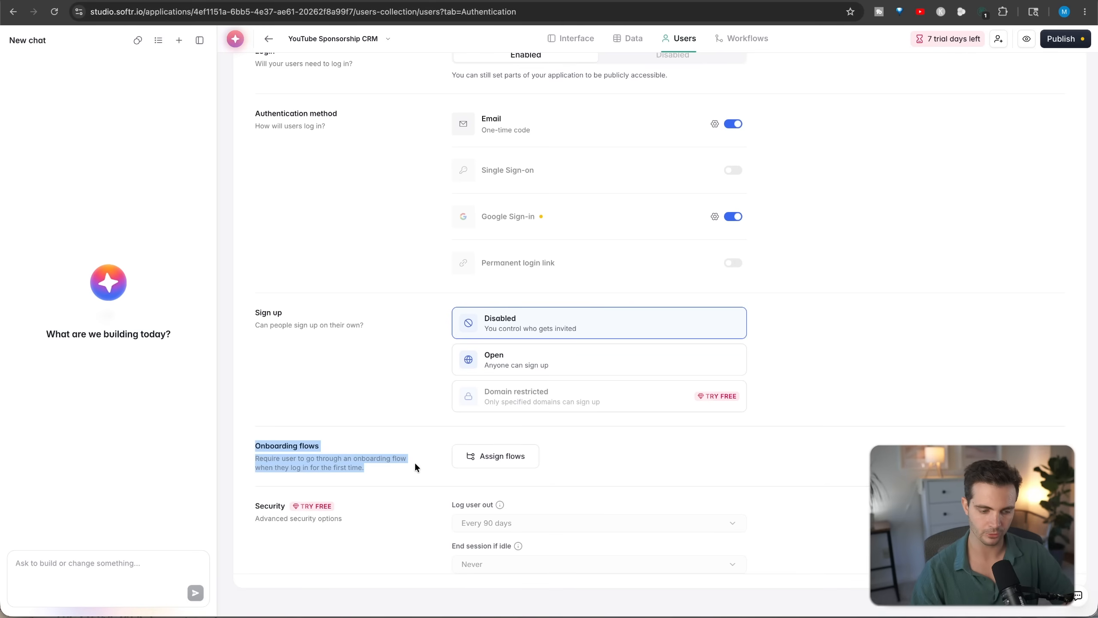
click(476, 456)
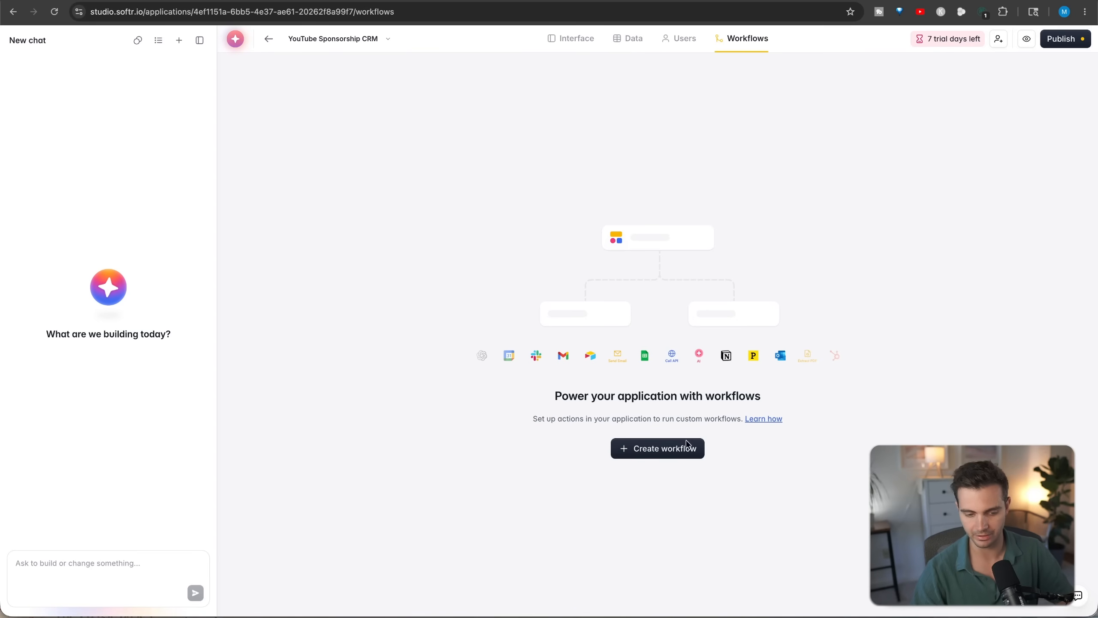
- Start creating a new workflow for the app
click(666, 450)
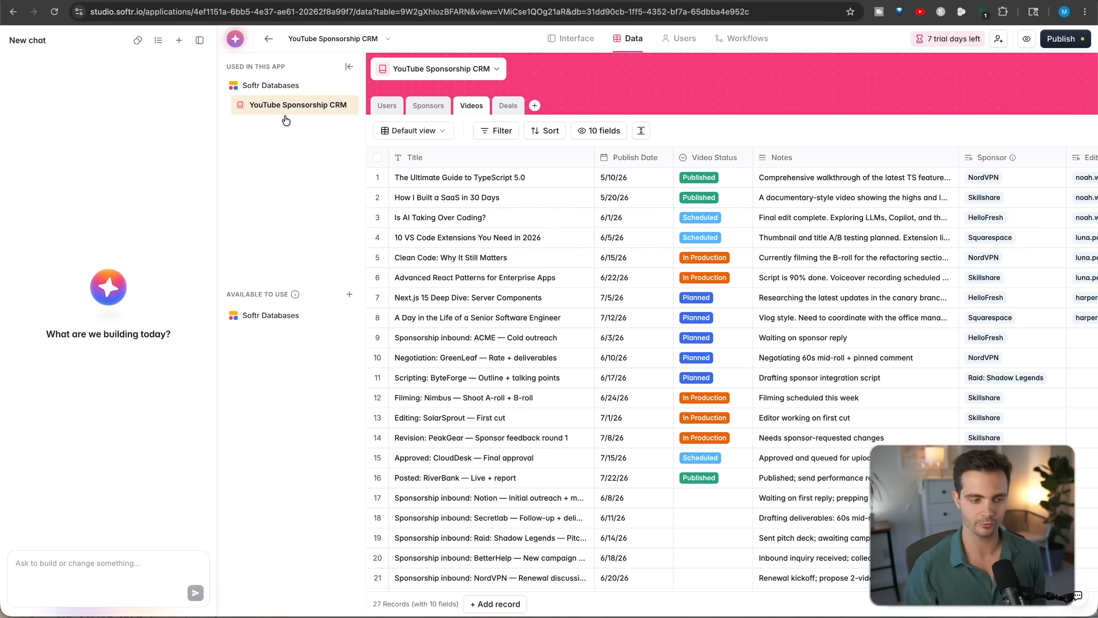
- Open the Users table in the YouTube Sponsorship CRM database
click(379, 106)
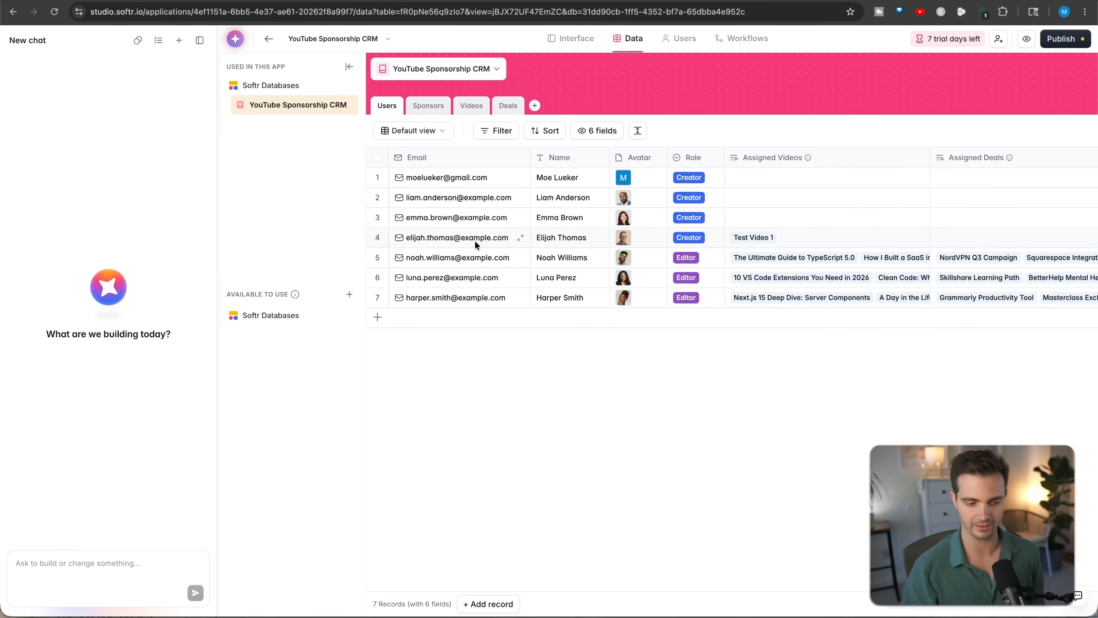
- Examine the records and fields of the Sponsors, Deals and Videos tables, including their linked sponsor, editor and deal columns
click(428, 106)
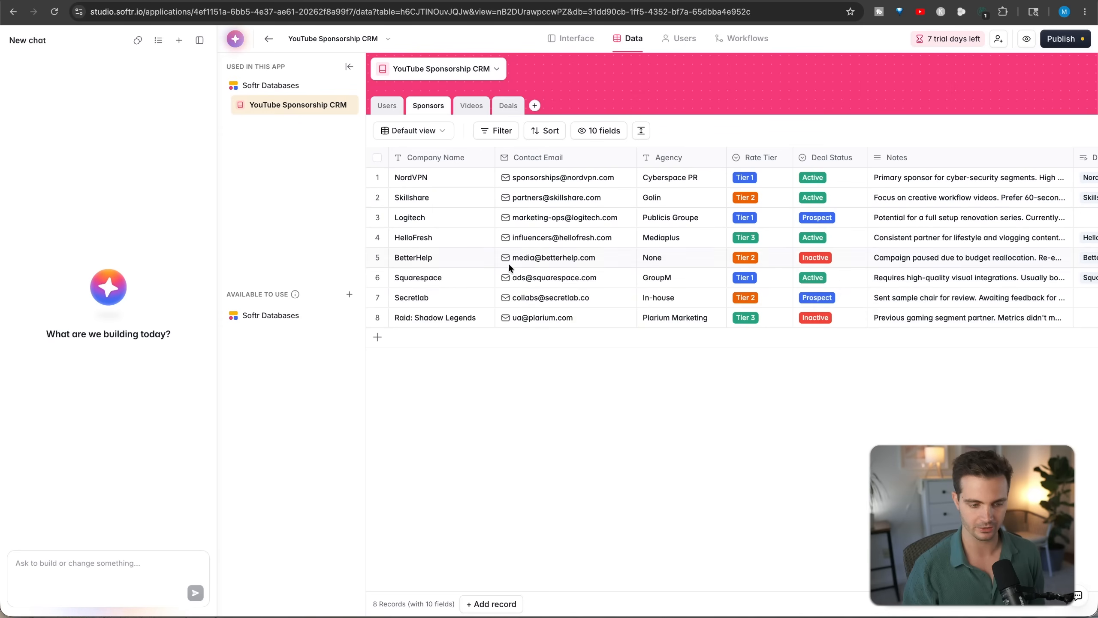
click(472, 106)
click(508, 107)
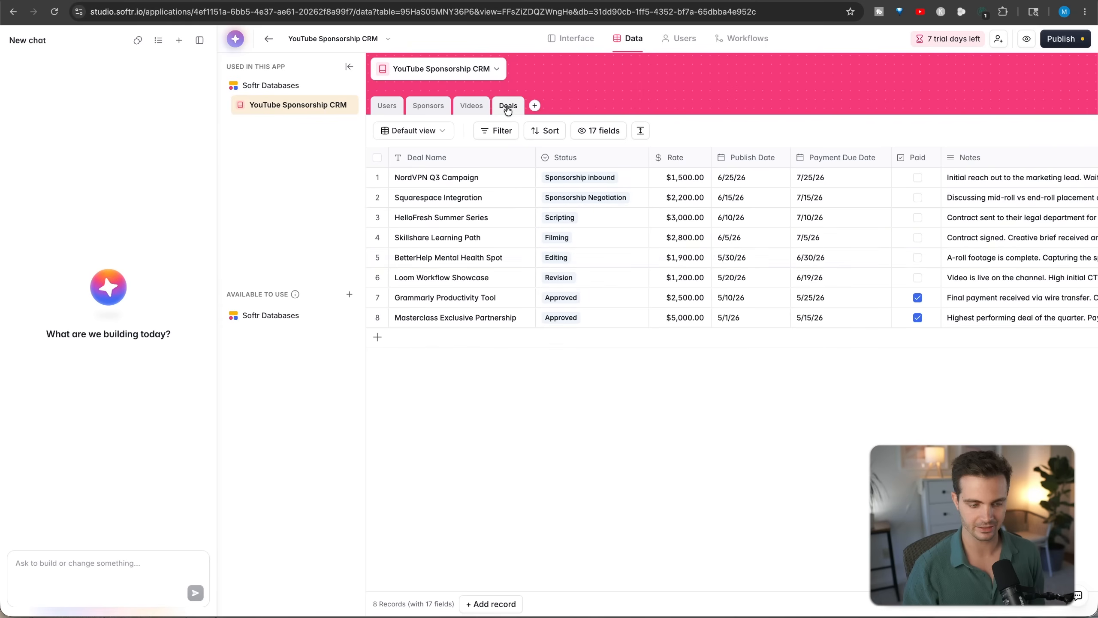
scroll(708, 252, right, 10)
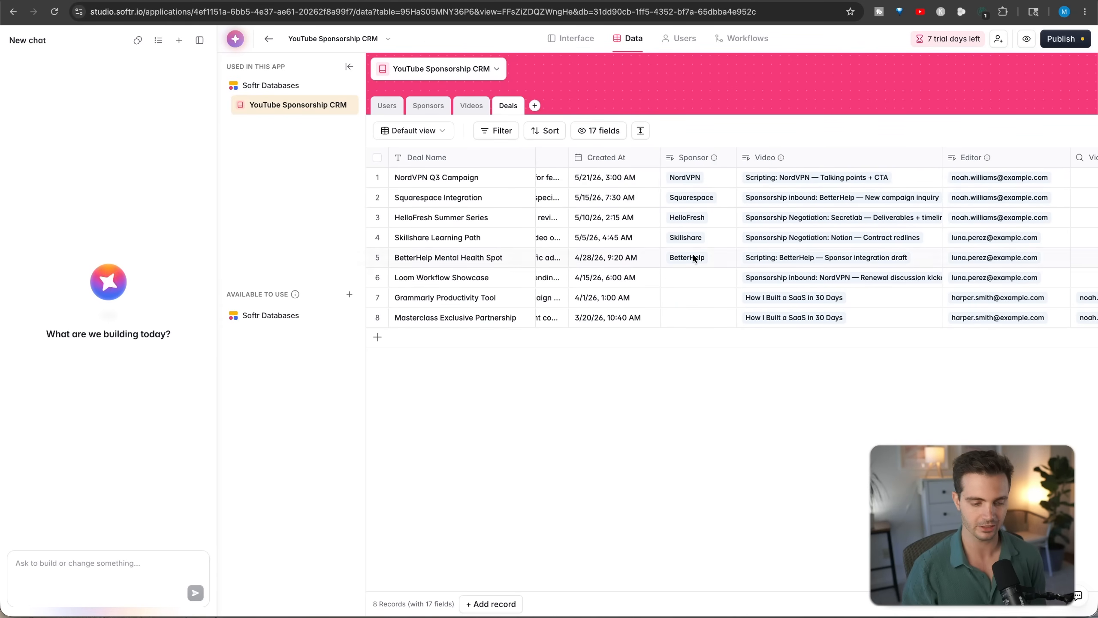
click(472, 112)
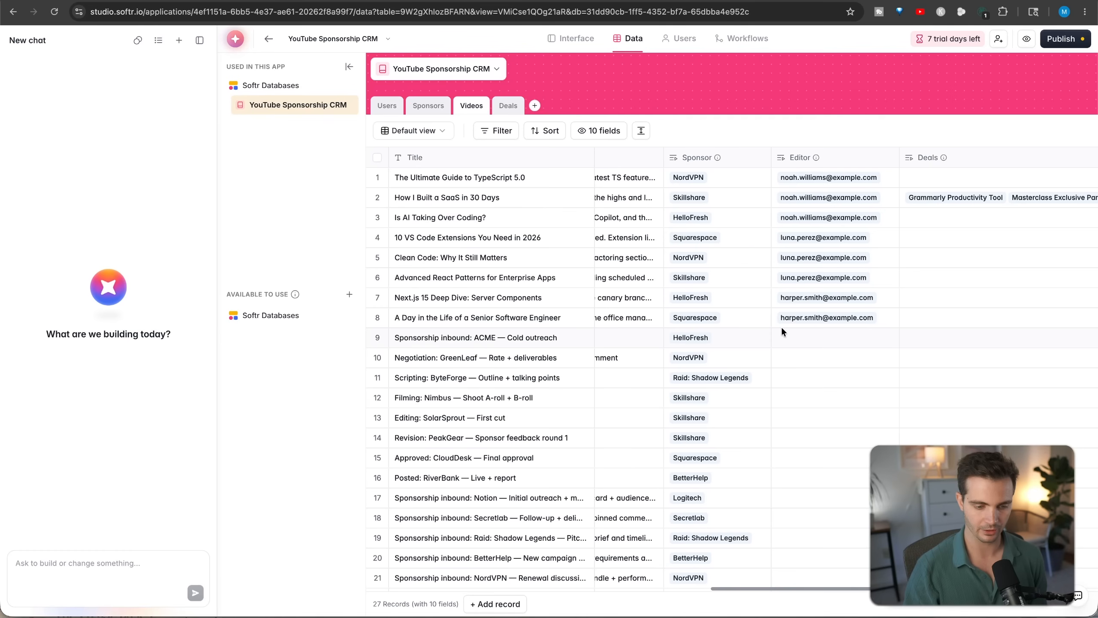
scroll(731, 230, right, 10)
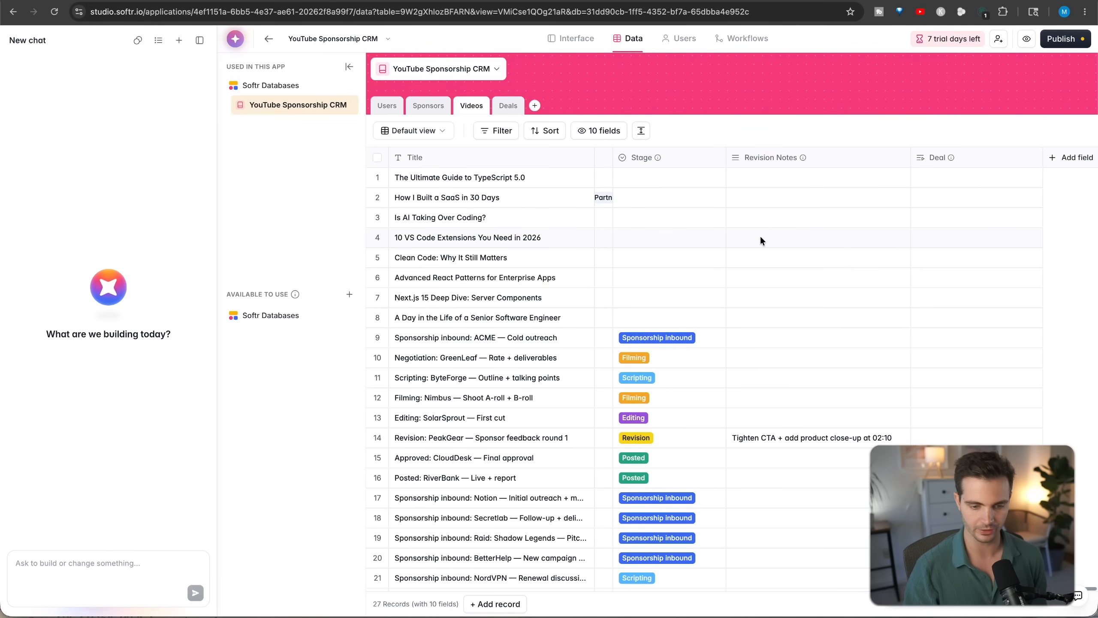
scroll(760, 235, down, 5)
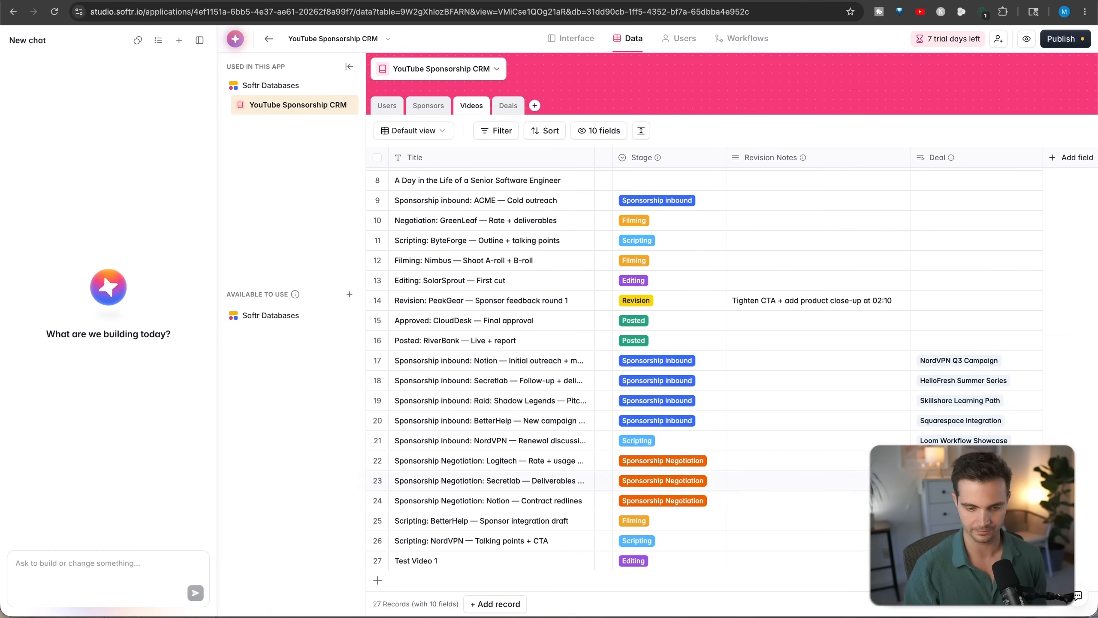
scroll(547, 497, left, 10)
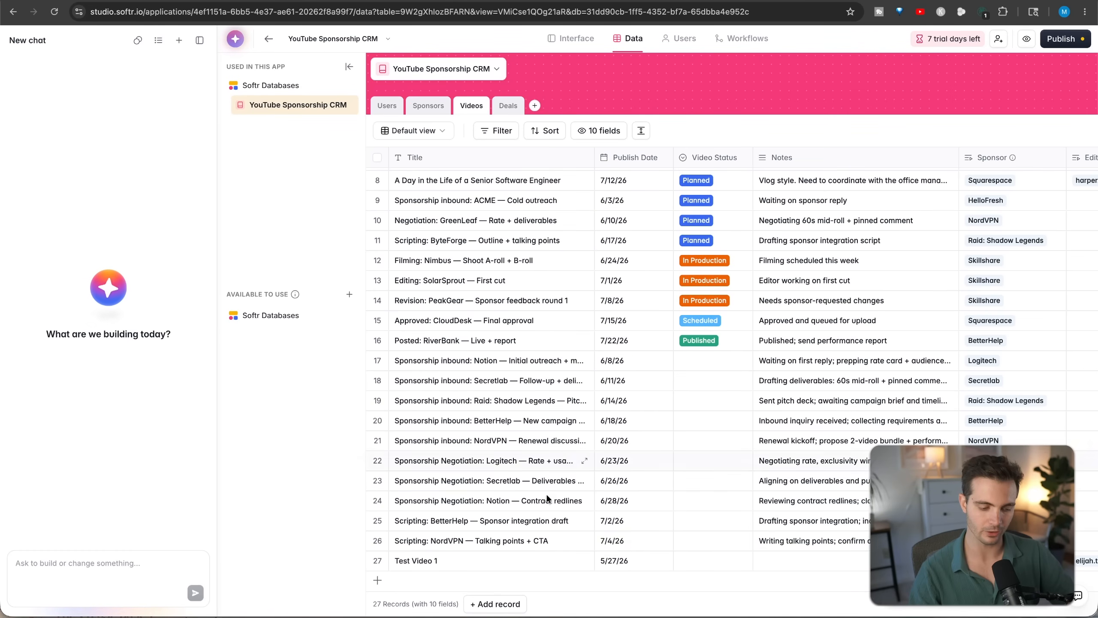
- Add a blank record to the Videos table and close its details without filling in any fields
click(498, 605)
click(417, 134)
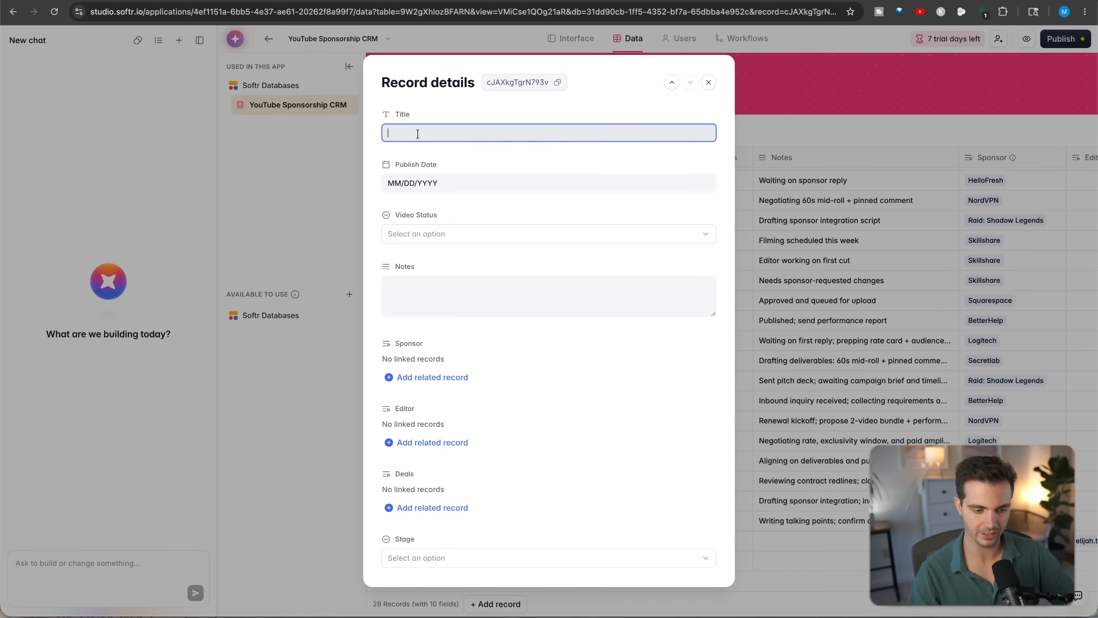
click(708, 82)
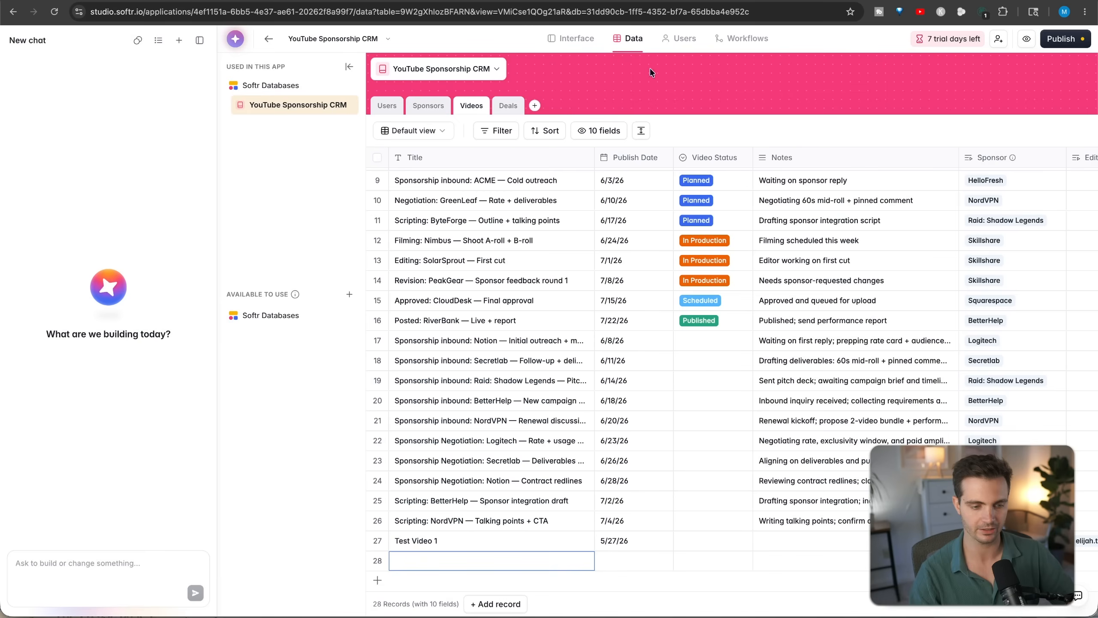
- Return to the app's interface editor, view the theme options and open the overall app settings
click(571, 38)
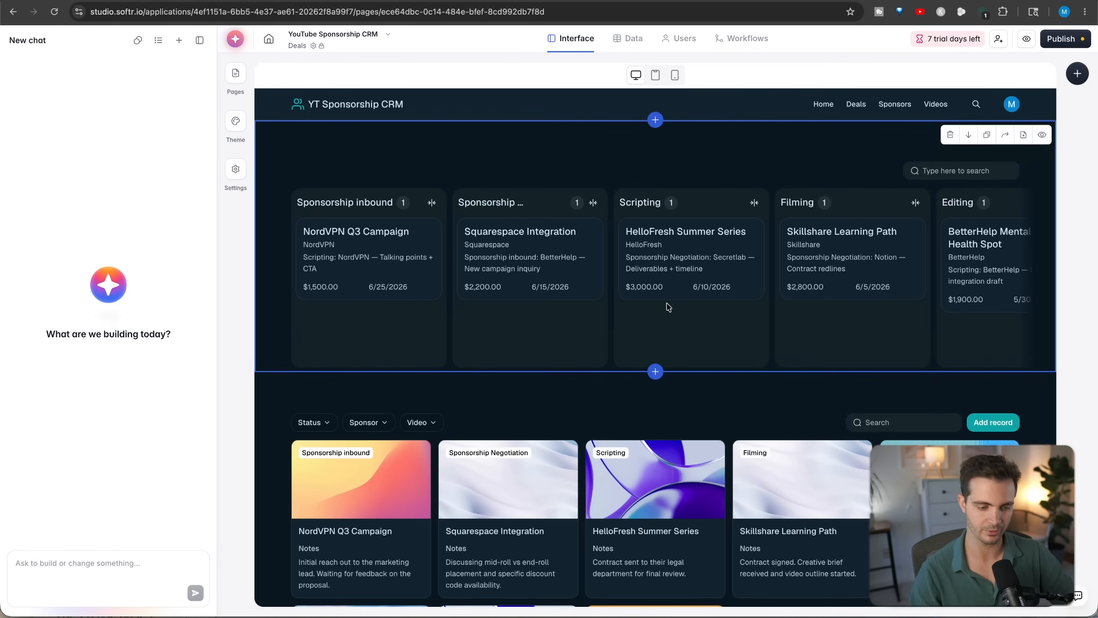
click(236, 122)
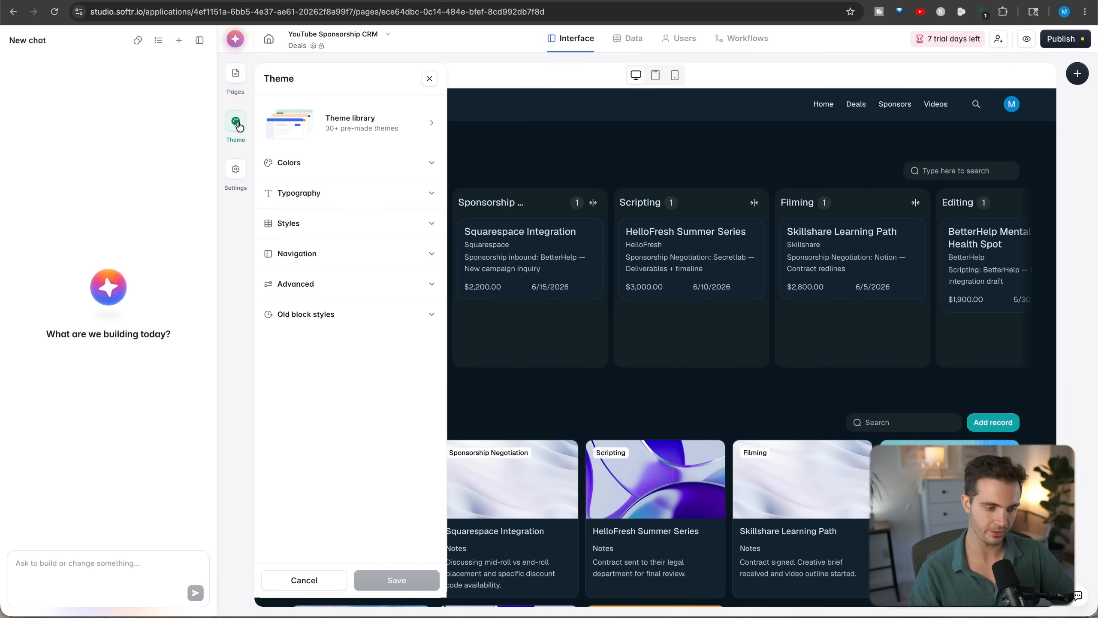
click(236, 179)
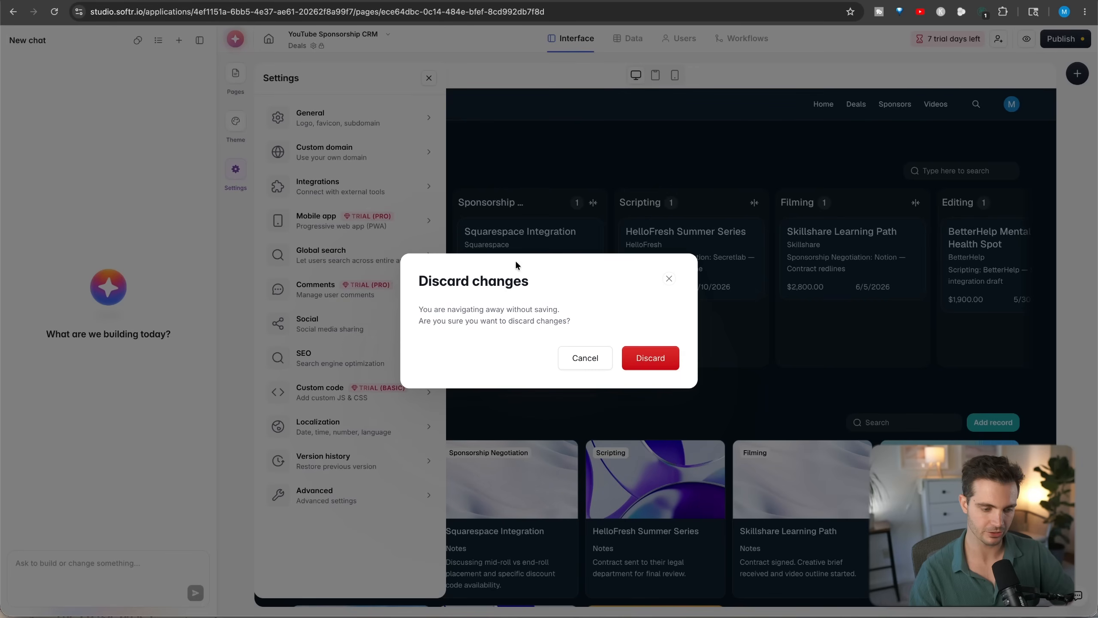
click(584, 356)
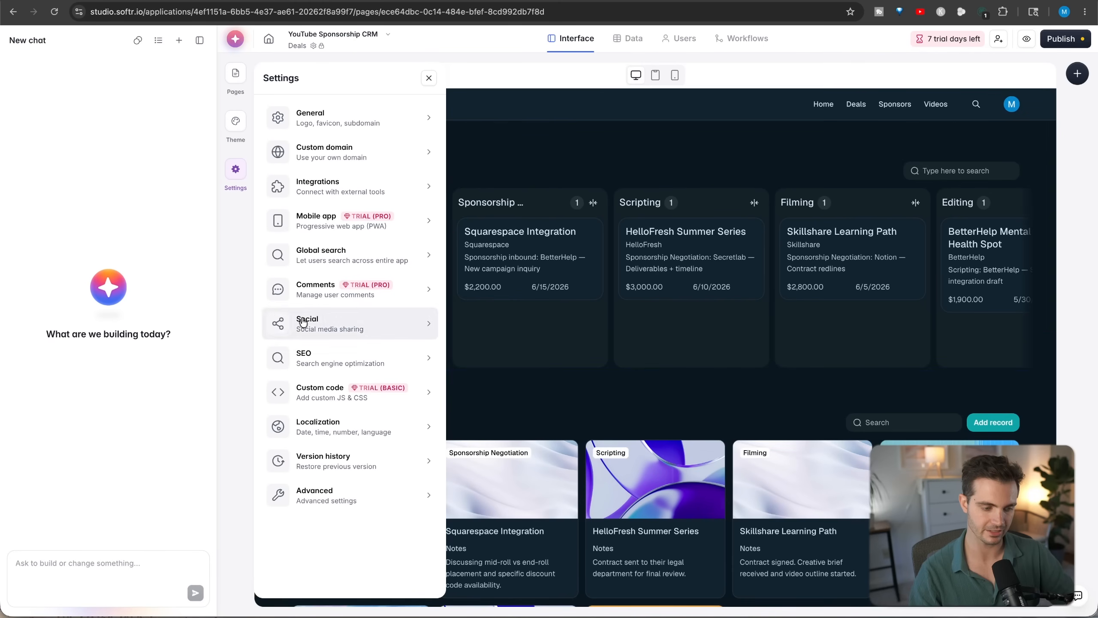